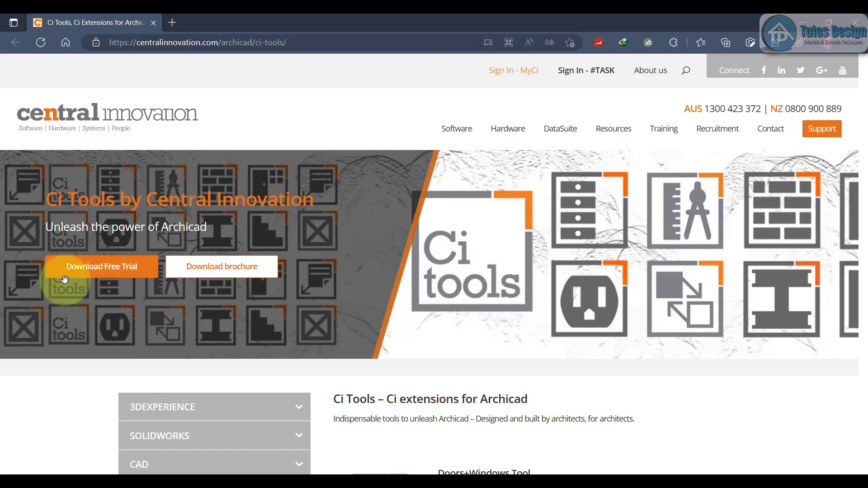
Step: Open the Ci Tools free trial page and review the registration form's fields and its ArchiCAD version choices
click(90, 274)
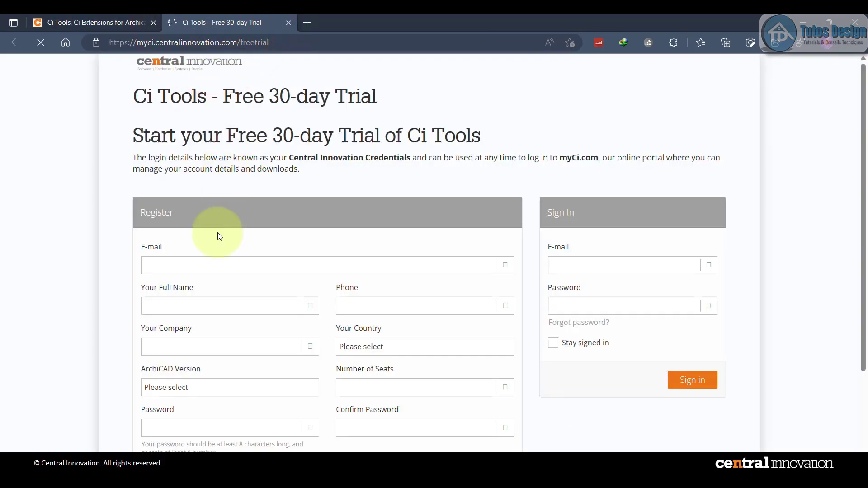
scroll(219, 237, down, 3)
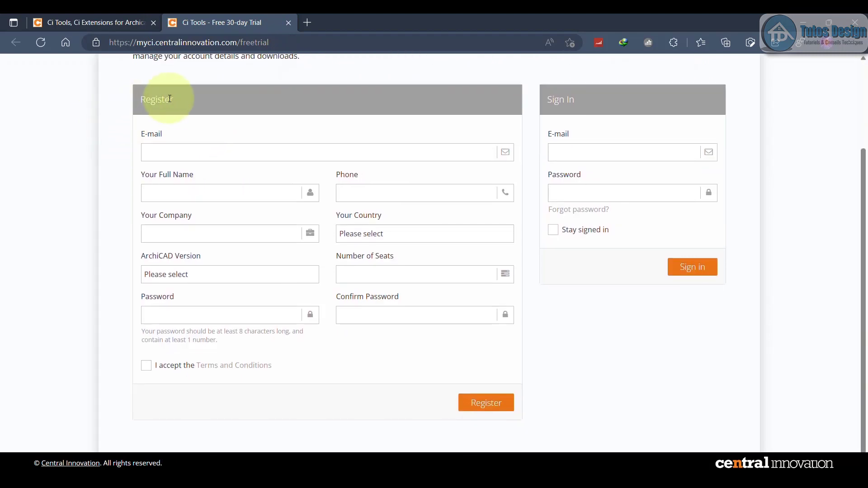
click(165, 153)
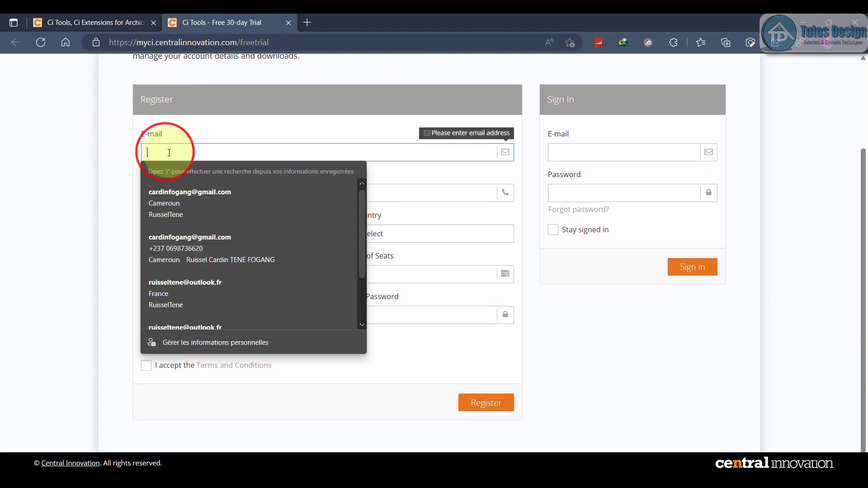
click(116, 177)
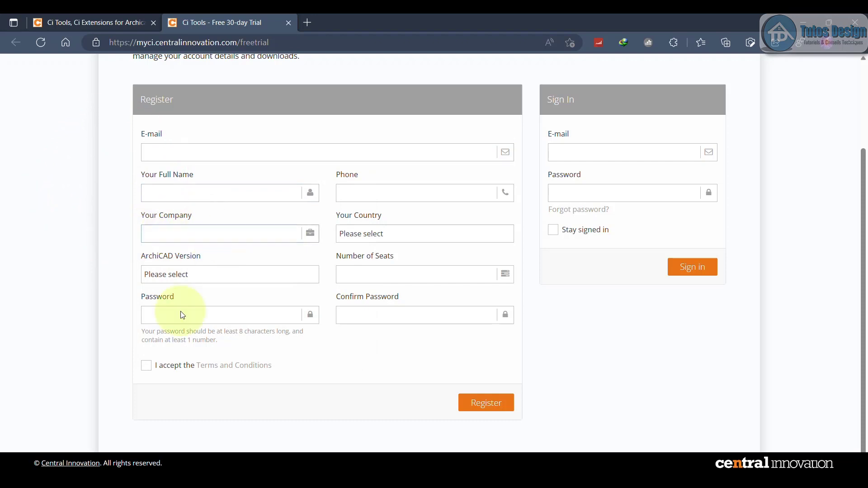
click(211, 275)
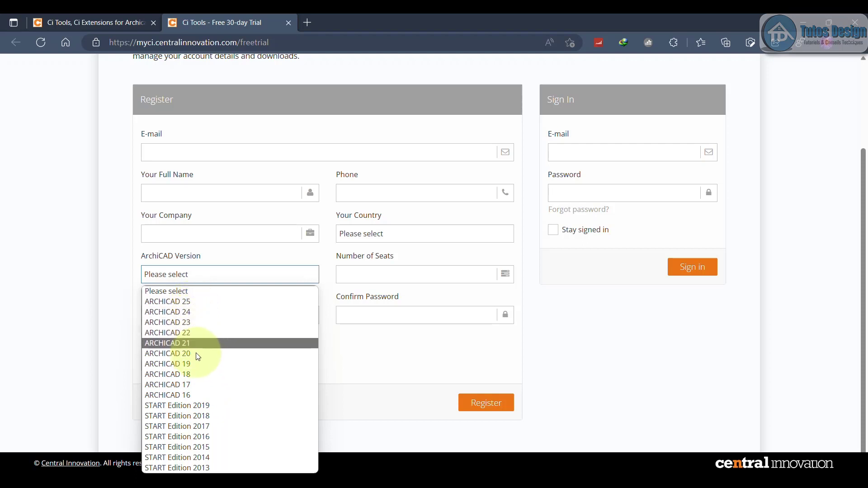
click(185, 233)
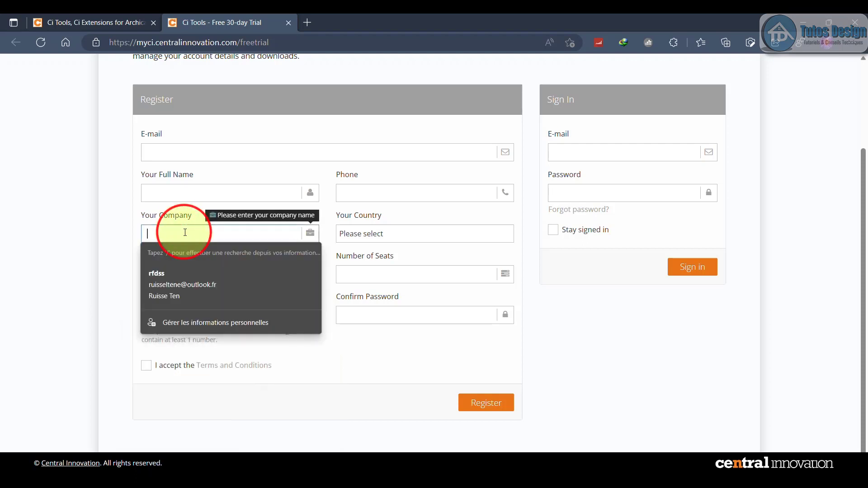
click(123, 217)
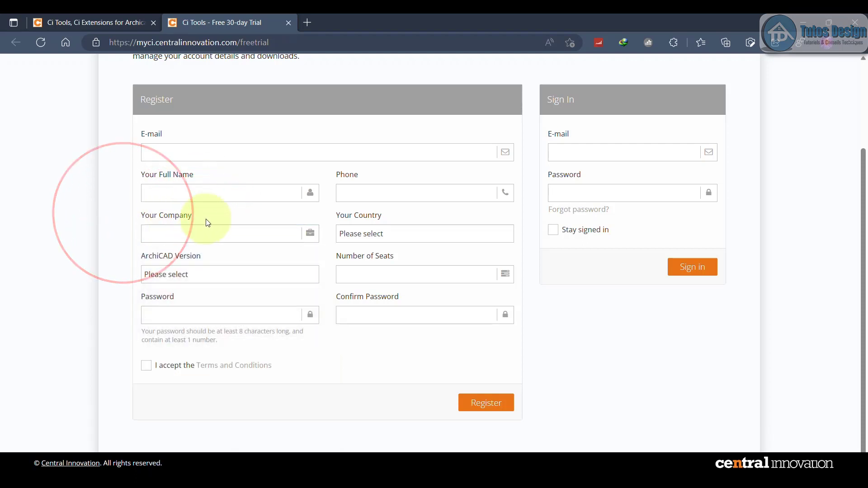
scroll(306, 289, up, 3)
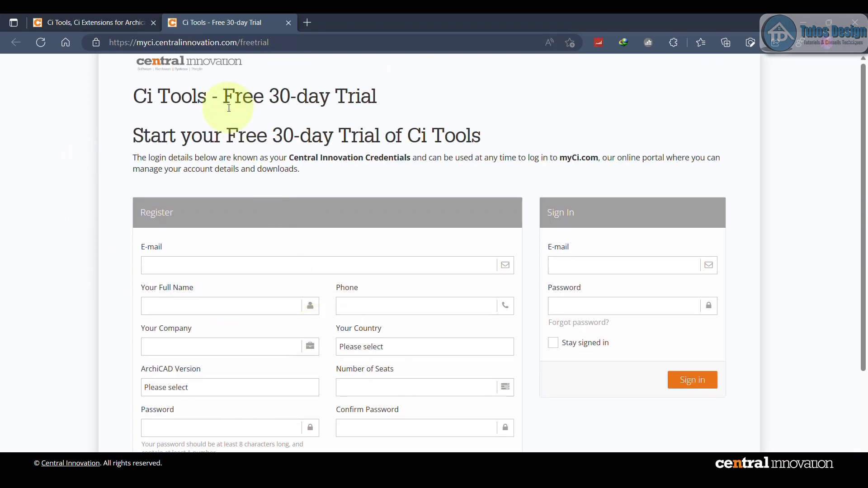
click(252, 265)
click(268, 190)
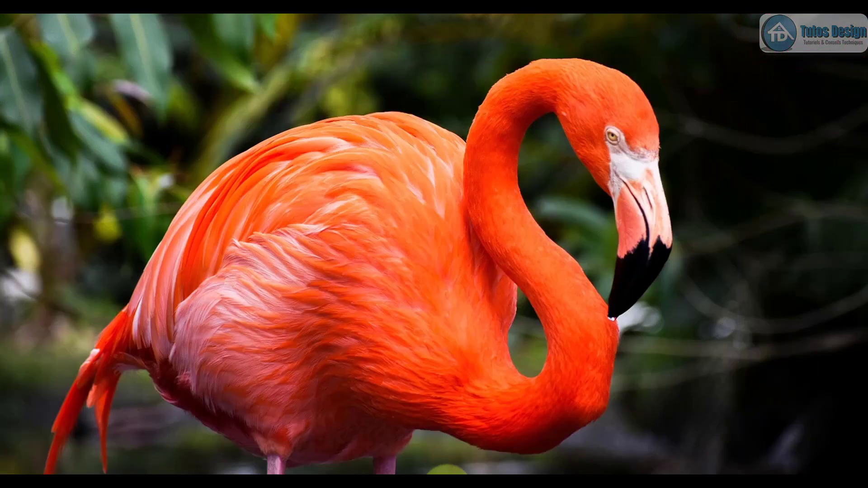
Step: Switch to the APPS folder in File Explorer and extract the CI TOOLS for ArchiCAD 26 INT archive there
mouse_move(434, 473)
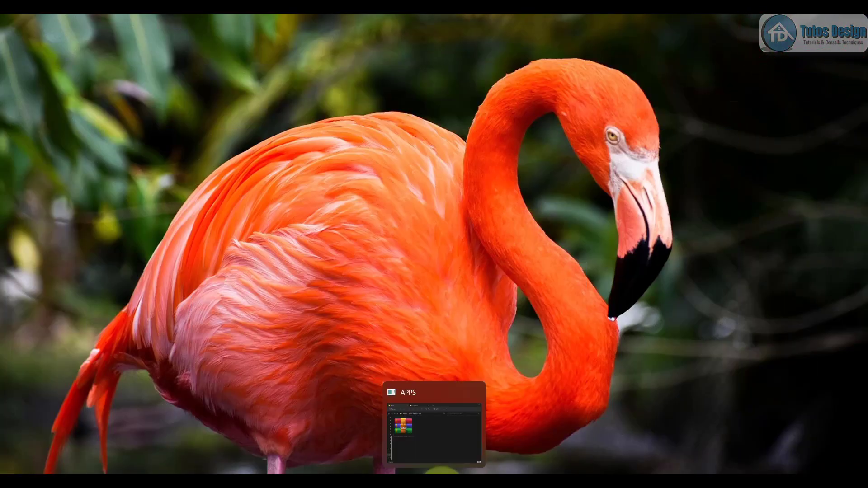
click(434, 441)
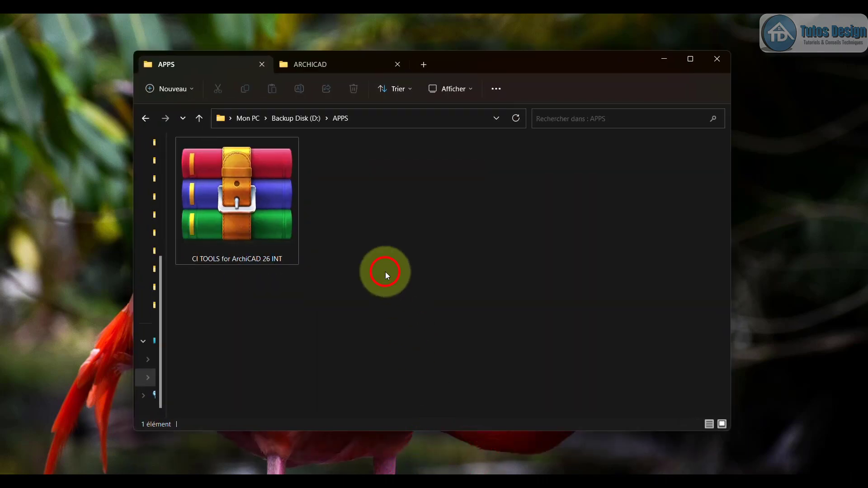
click(257, 217)
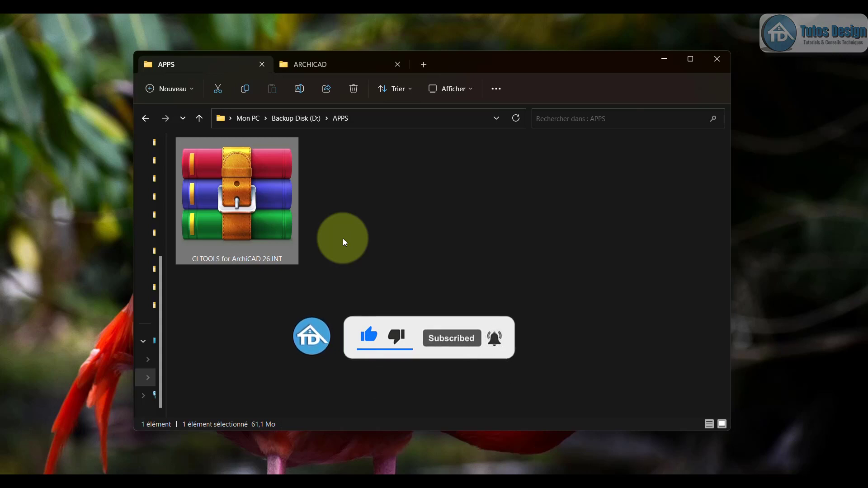
right_click(238, 189)
click(292, 364)
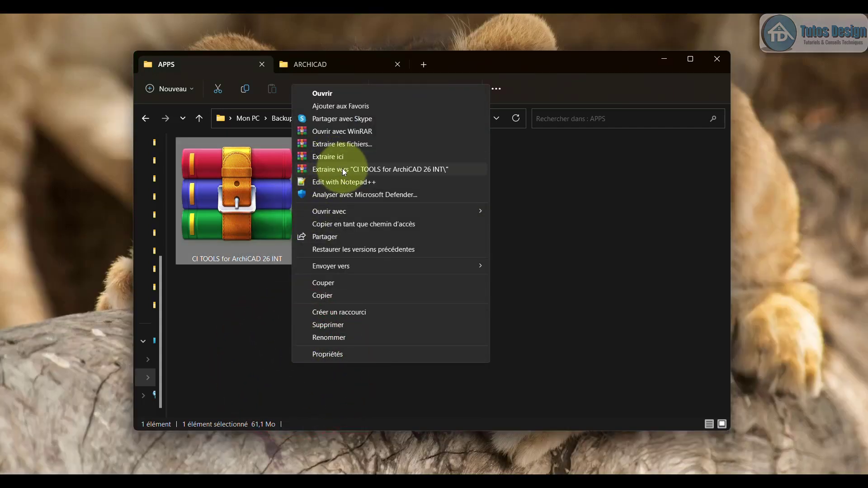
click(337, 157)
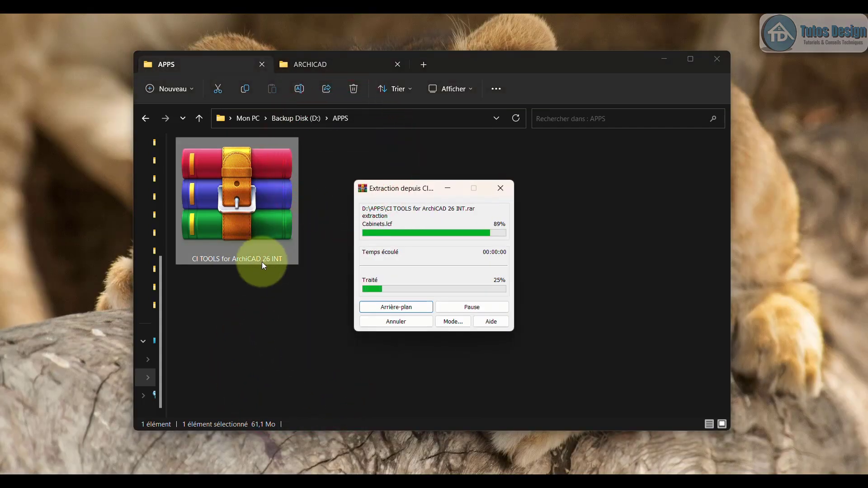
Step: Open the extracted CI TOOLS for ArchiCAD 26 INT folder and look over its subfolders
click(257, 206)
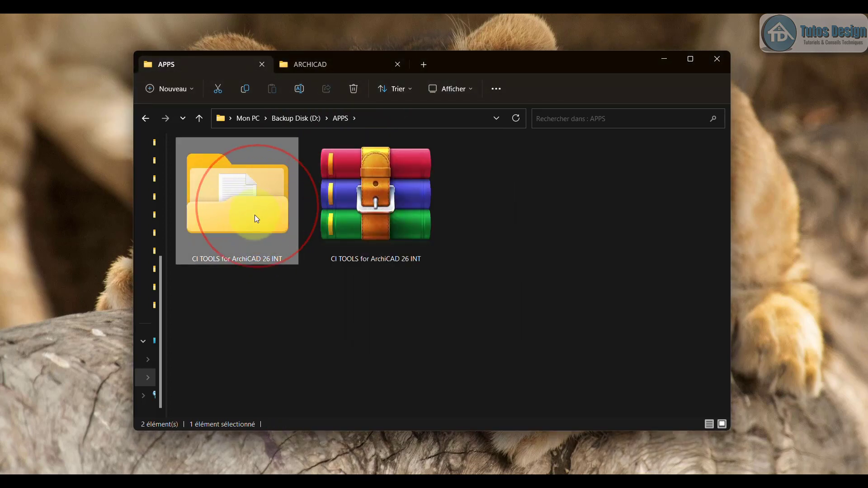
double_click(251, 197)
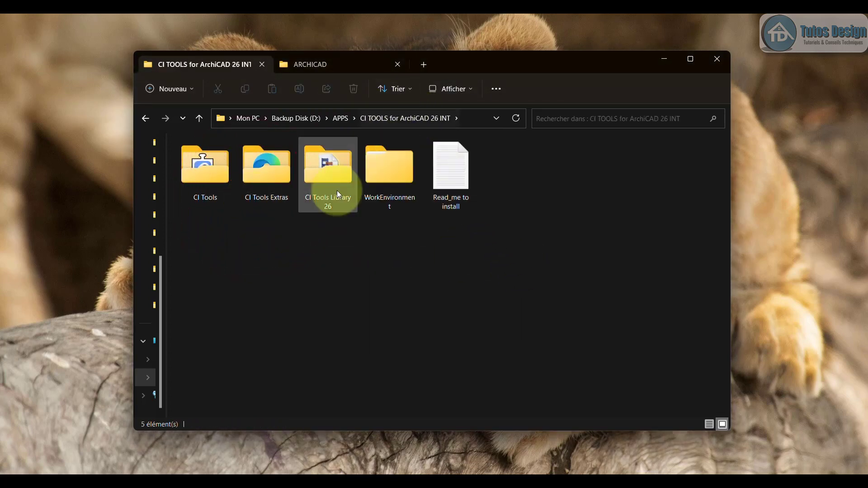
drag(192, 212, 405, 175)
click(194, 183)
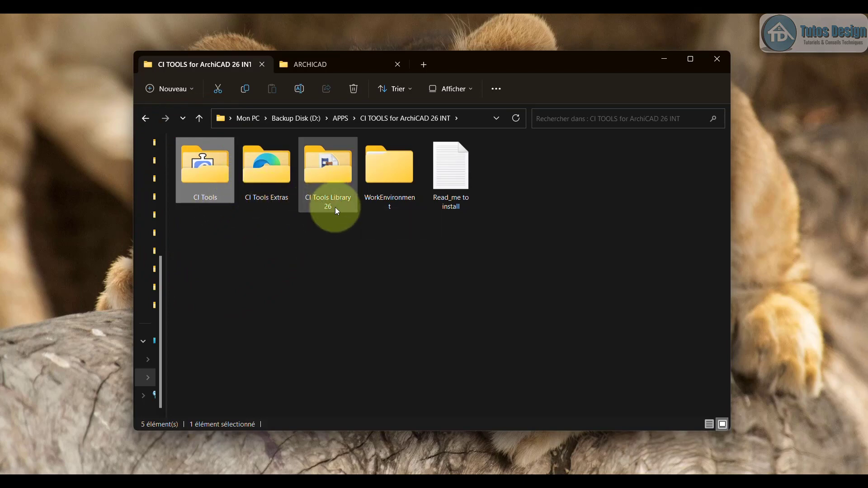
click(388, 183)
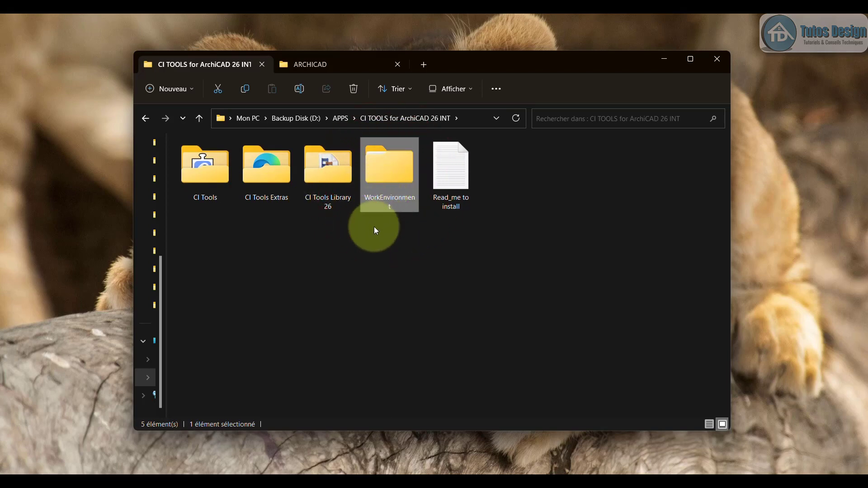
Step: Open the Read_me to install file and snap its window to the upper-right quarter of the screen
click(452, 170)
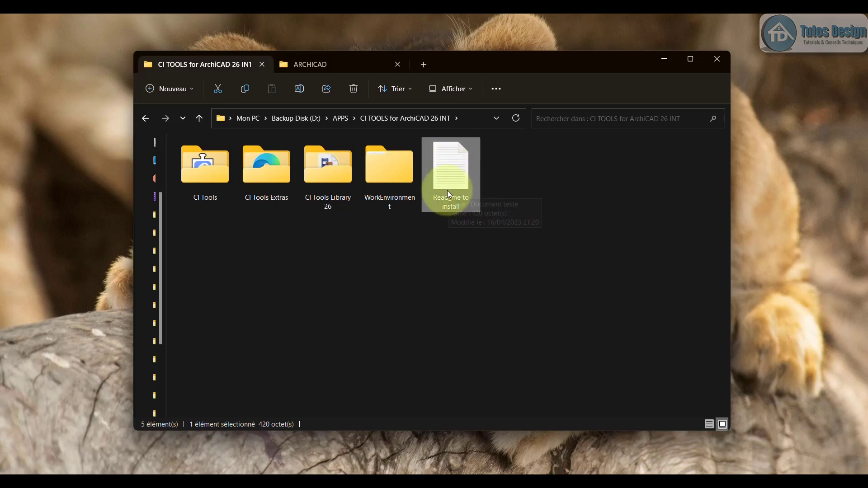
double_click(452, 169)
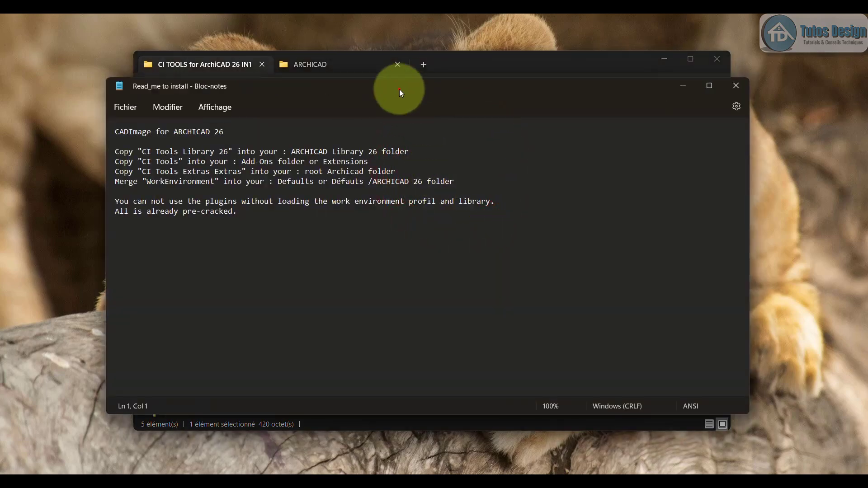
drag(400, 89, 394, 16)
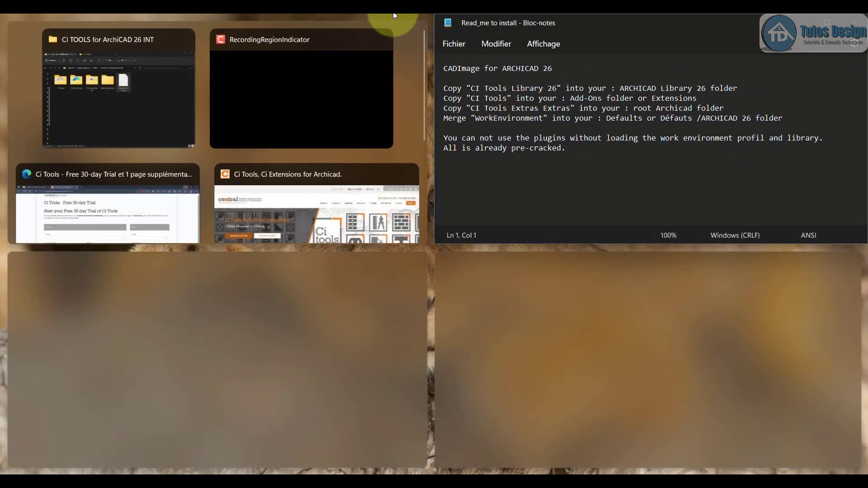
key(Escape)
Step: Snap the CI TOOLS for ArchiCAD 26 INT folder window to the lower-right quarter, beneath the installation notes
click(484, 285)
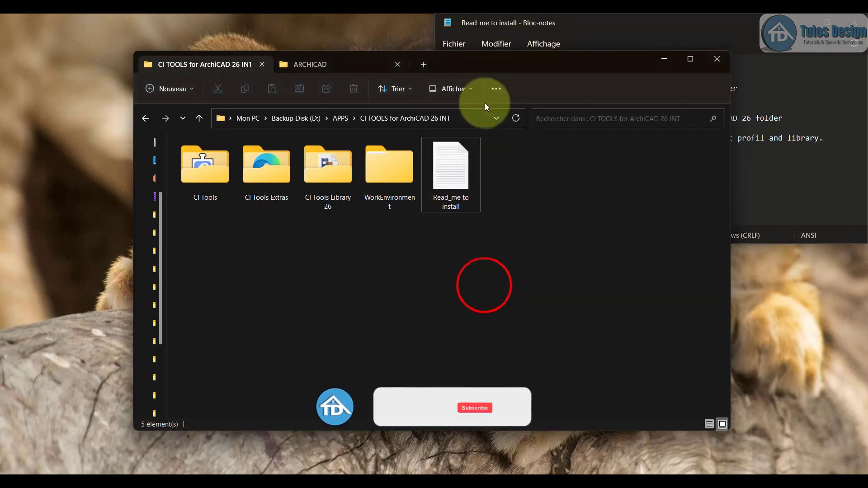
drag(493, 68, 866, 474)
click(360, 63)
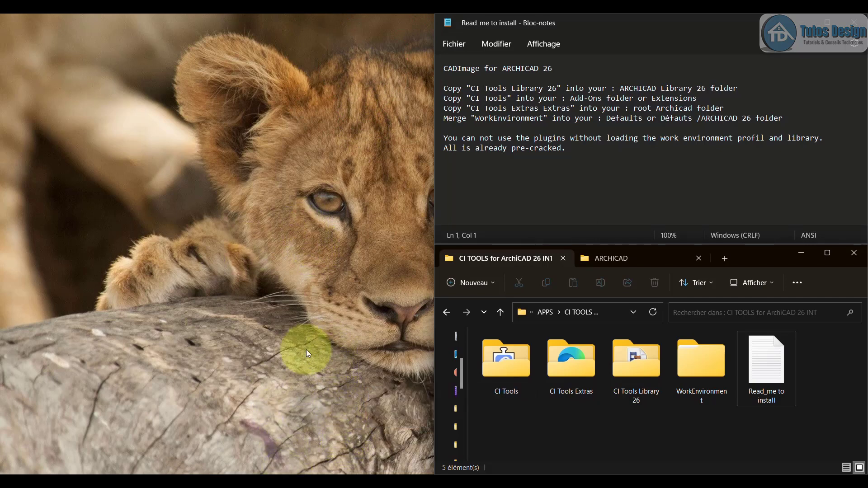
Step: Open the Archicad 26 installation folder through its Start menu shortcut and snap the folder window to the left half of the screen
click(245, 472)
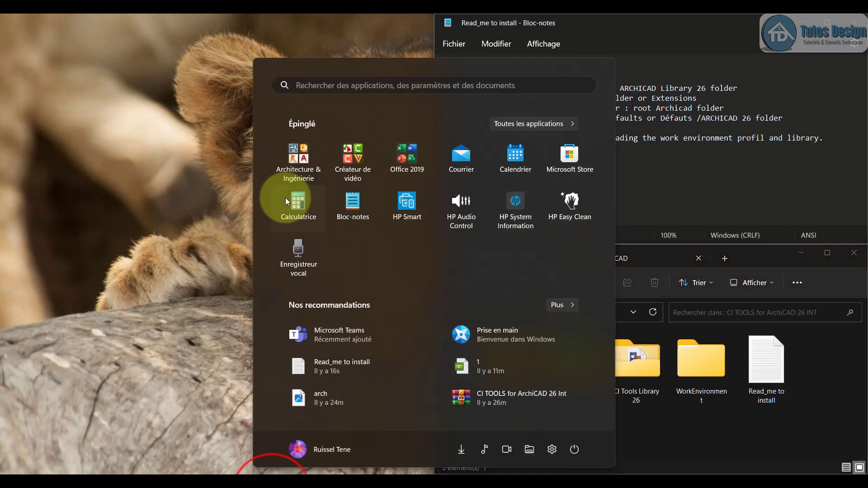
click(294, 170)
right_click(350, 286)
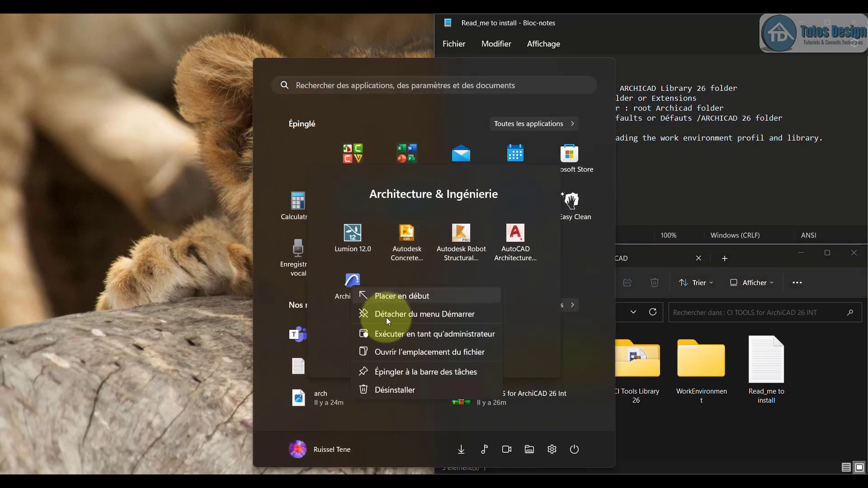
click(397, 352)
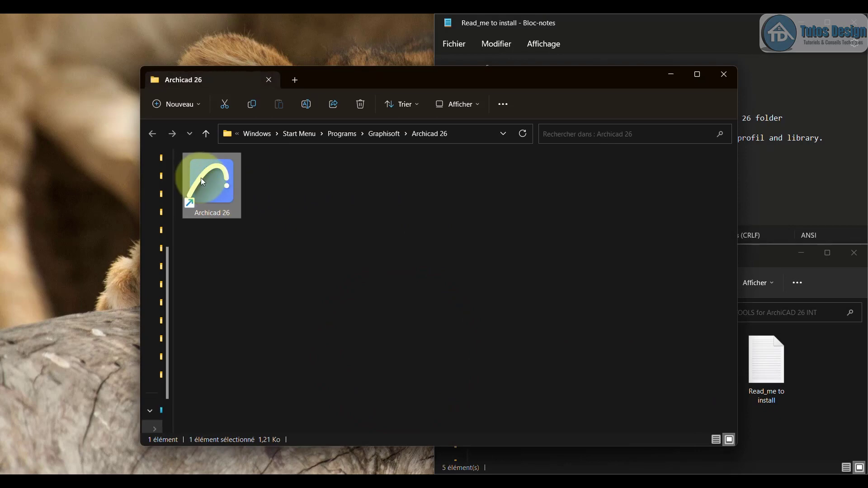
right_click(203, 181)
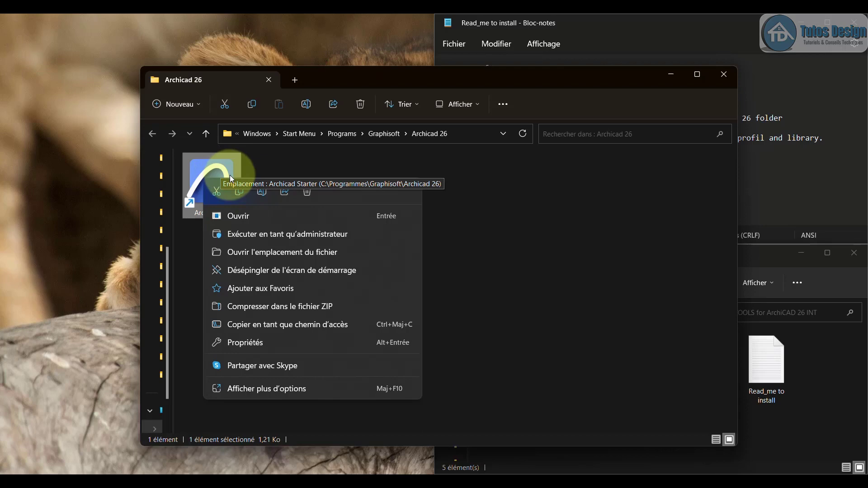
click(254, 251)
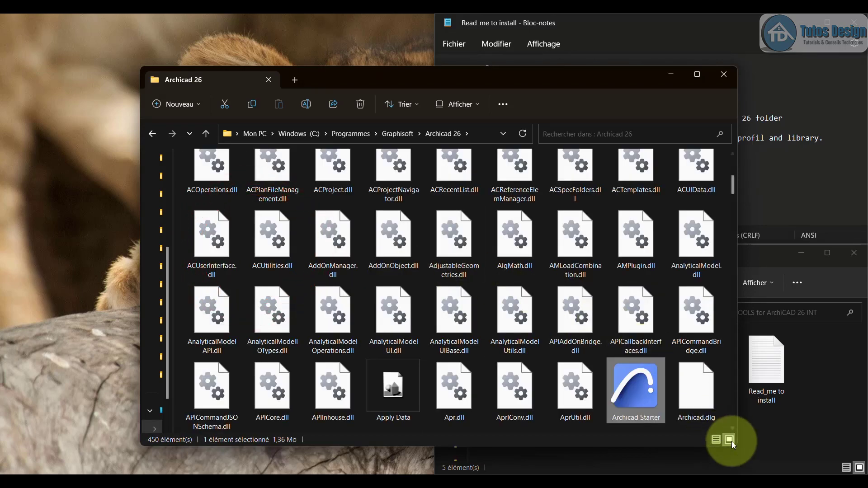
scroll(588, 316, up, 5)
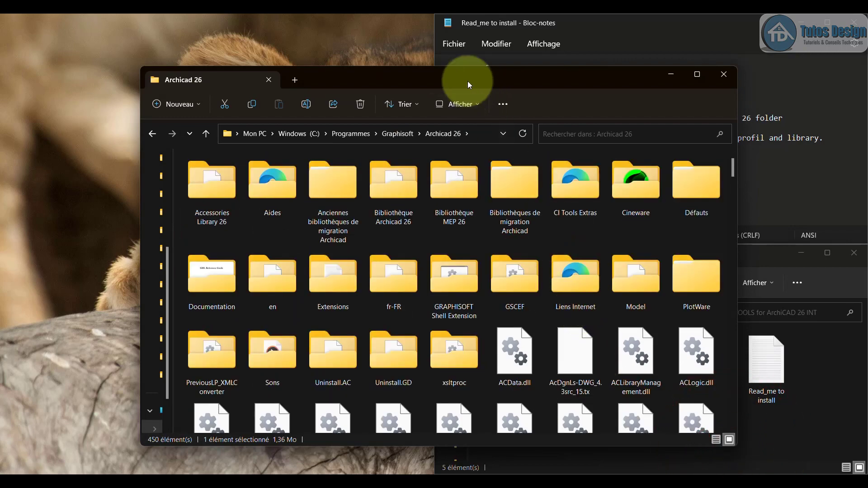
drag(467, 81, 1, 233)
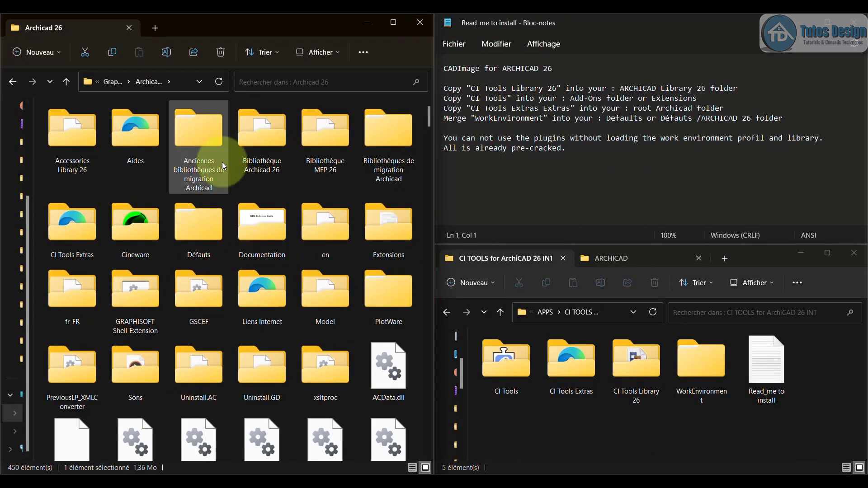
Step: Copy the CI Tools Library 26 folder from the CI TOOLS for ArchiCAD 26 INT package, as listed first in the installation notes
click(526, 188)
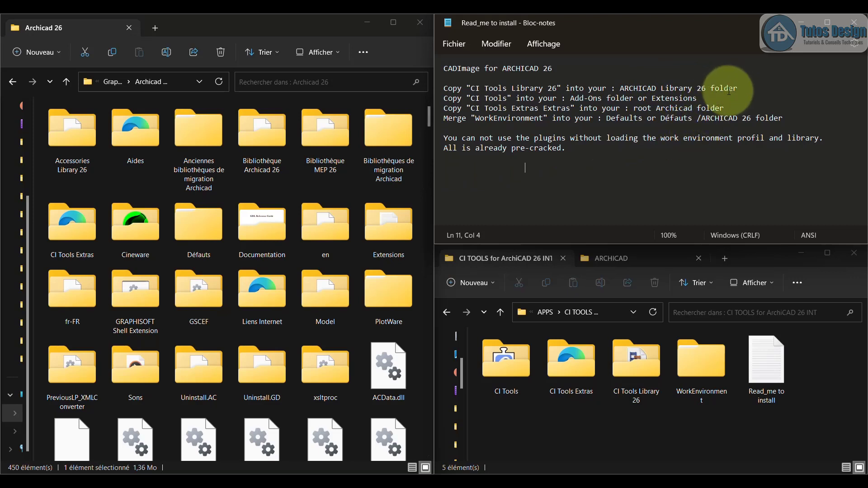
click(638, 362)
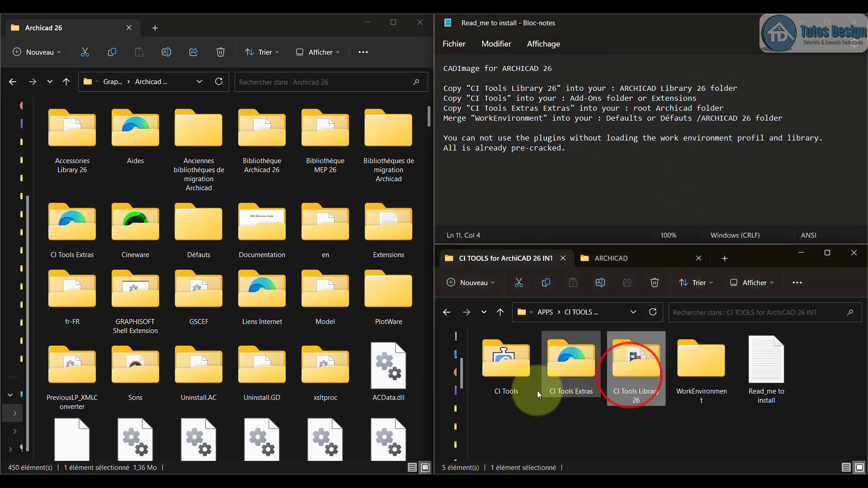
click(335, 431)
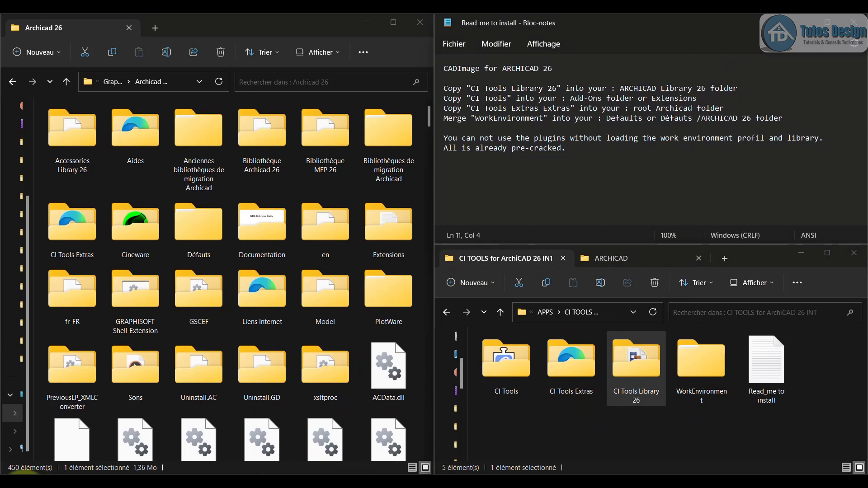
click(512, 378)
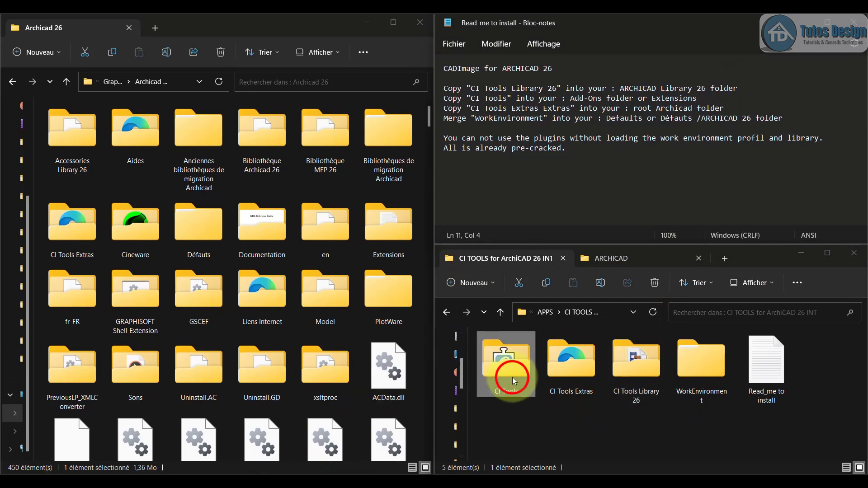
click(616, 375)
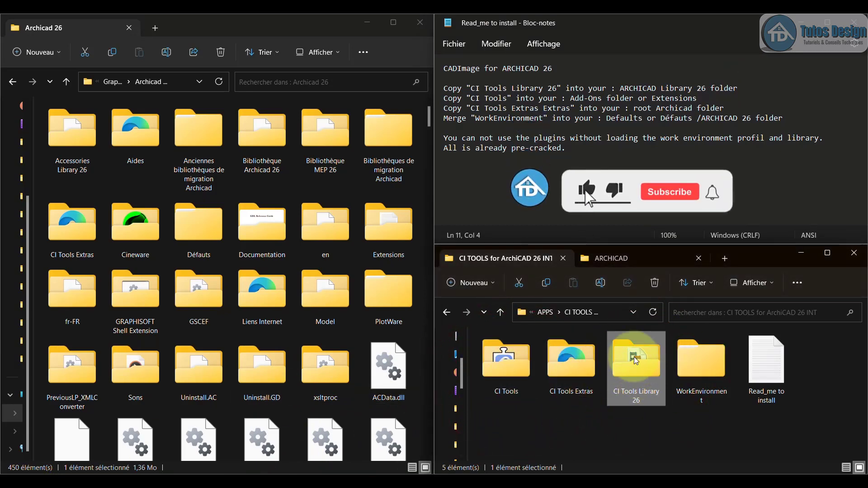
right_click(636, 360)
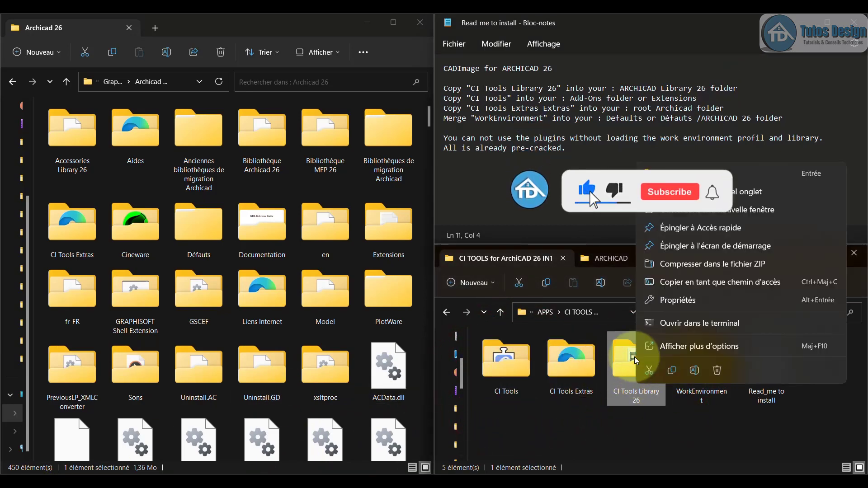
click(673, 374)
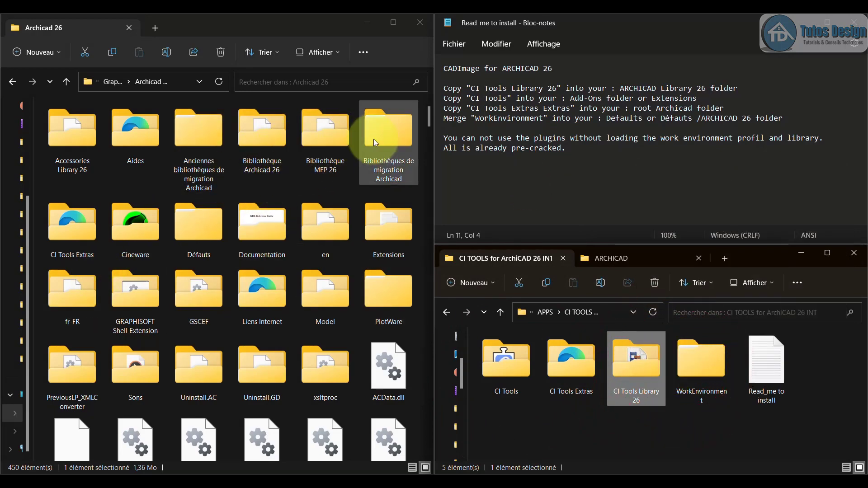
Step: Paste the library into Bibliothèque Archicad 26, replacing existing files and granting administrator permission for all items, and return to the Archicad 26 folder
click(270, 138)
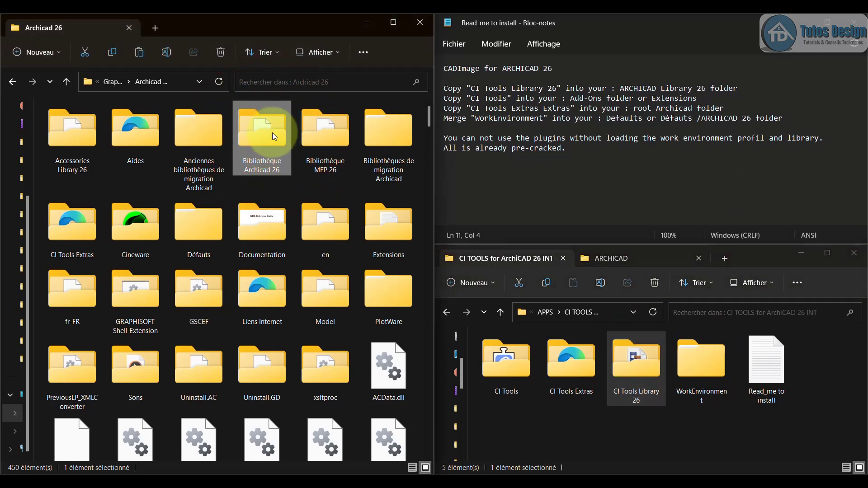
double_click(266, 130)
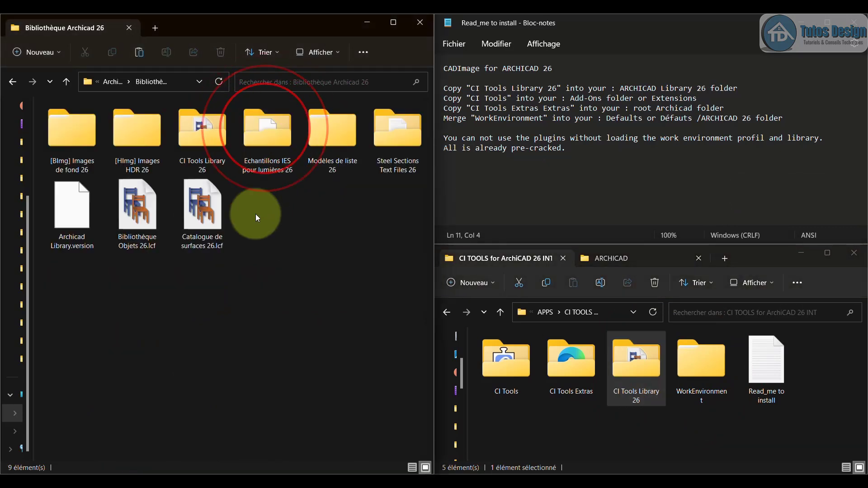
right_click(271, 253)
click(285, 266)
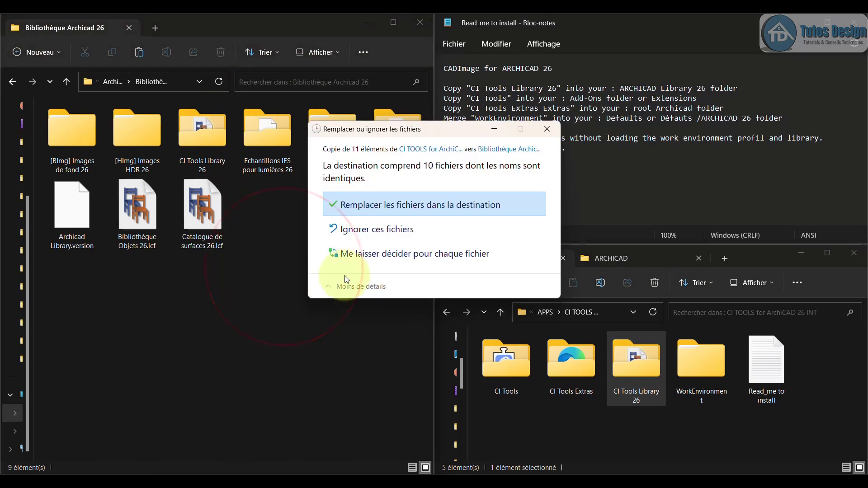
click(361, 210)
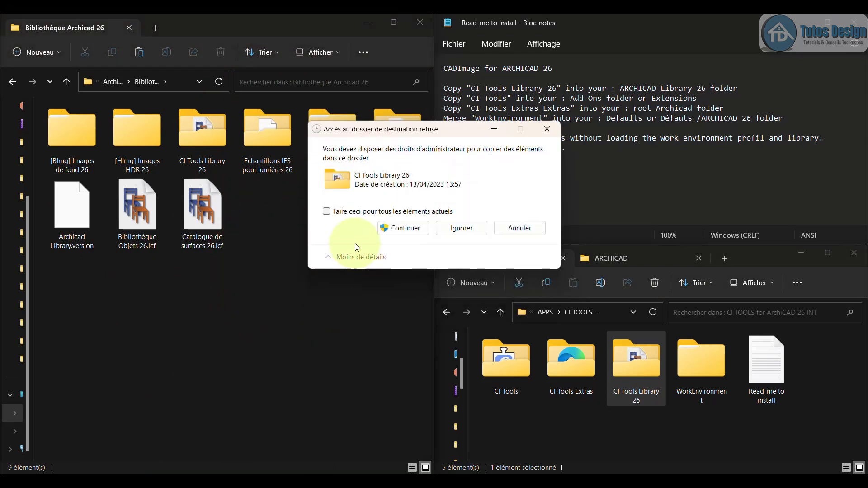
click(356, 213)
click(400, 228)
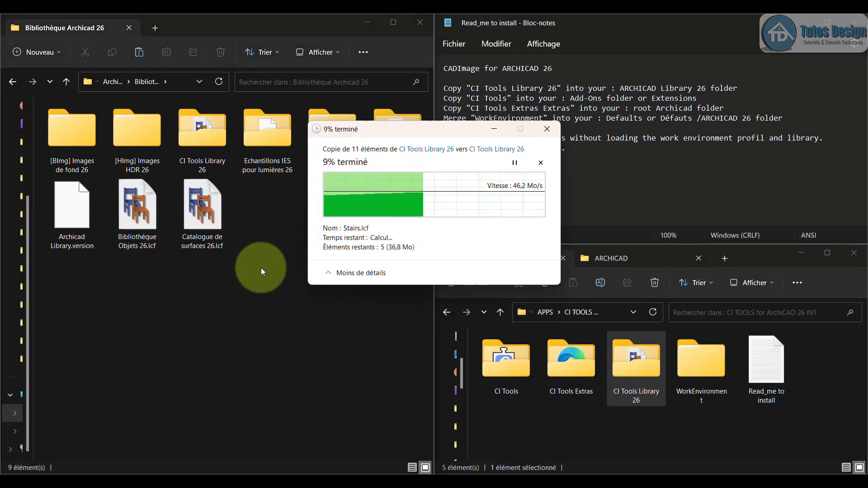
click(265, 258)
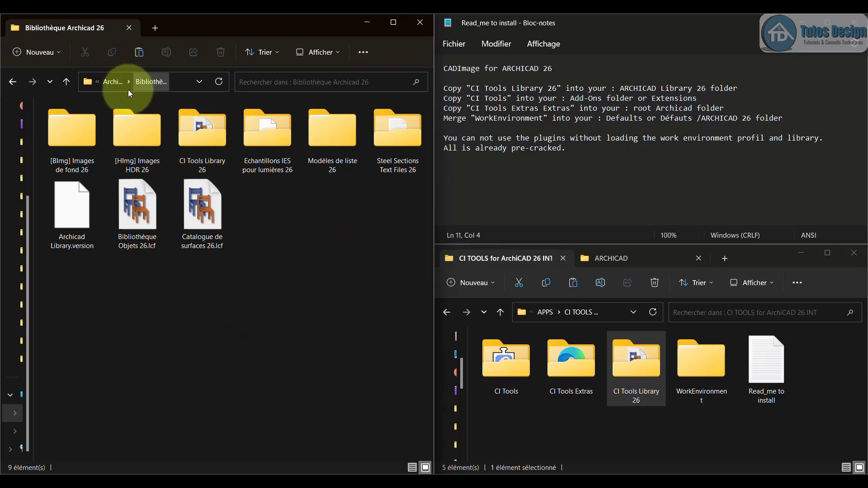
click(114, 85)
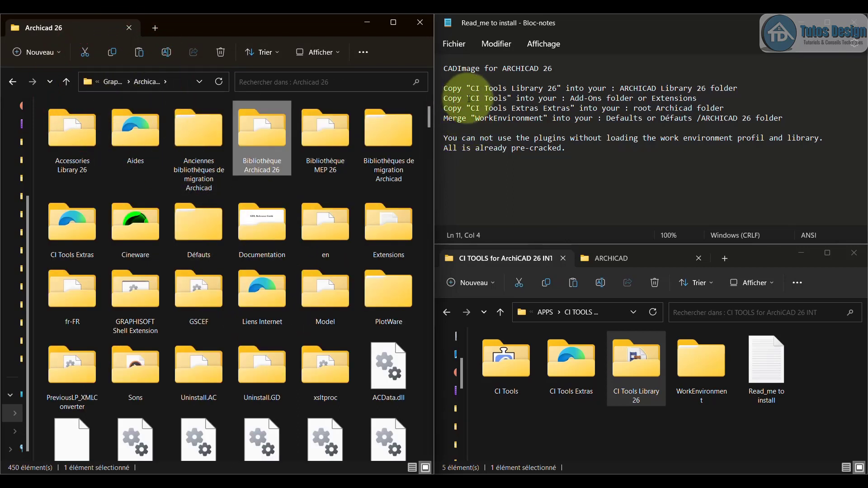
Step: Check the CI Tools line in the installation notes and copy the package's CI Tools folder
drag(470, 98, 497, 101)
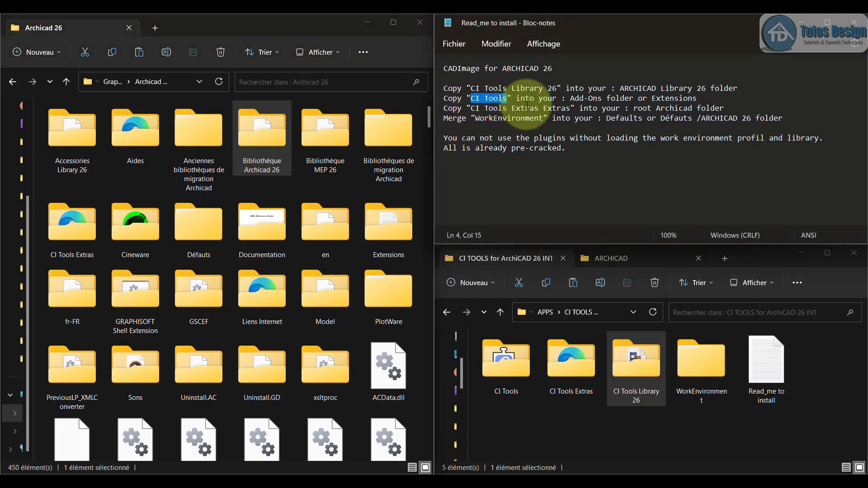
click(598, 99)
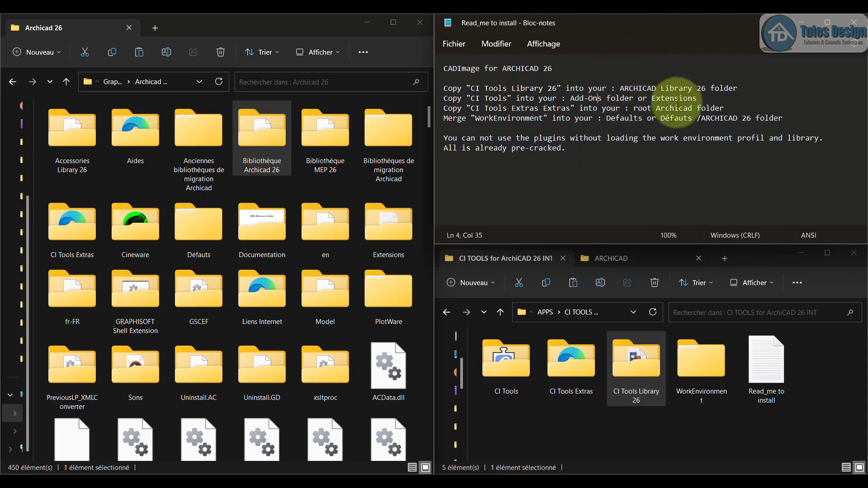
click(523, 357)
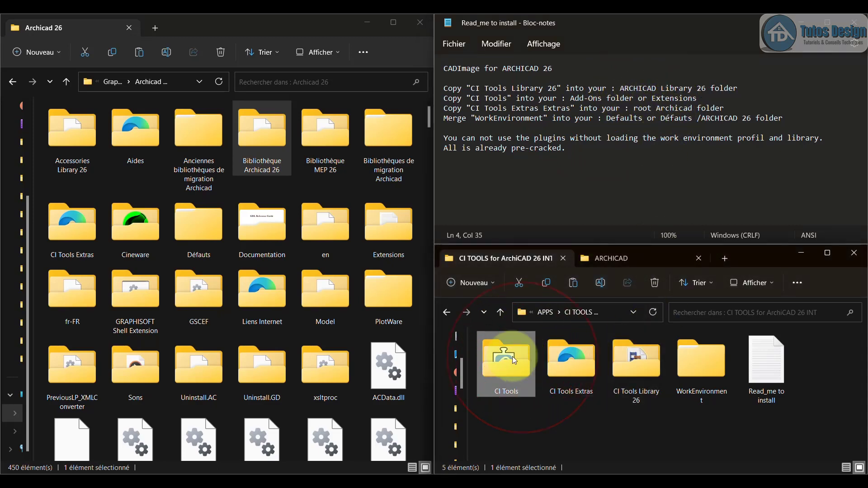
right_click(512, 357)
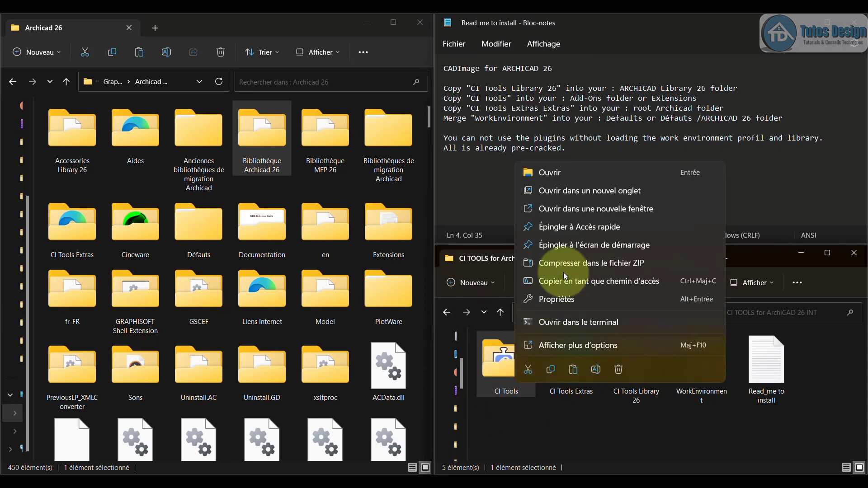
click(552, 371)
Step: Paste CI Tools into the Extensions folder, replacing existing files with administrator permission for all items, and return to the Archicad 26 folder
click(213, 218)
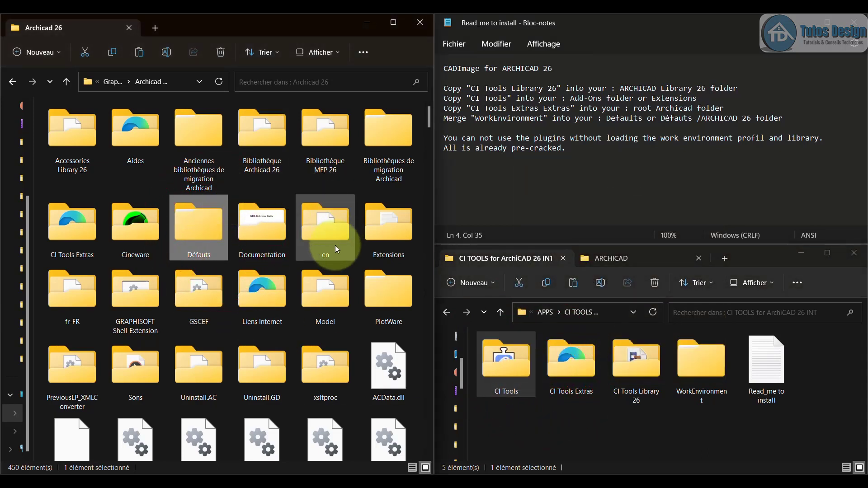
click(381, 236)
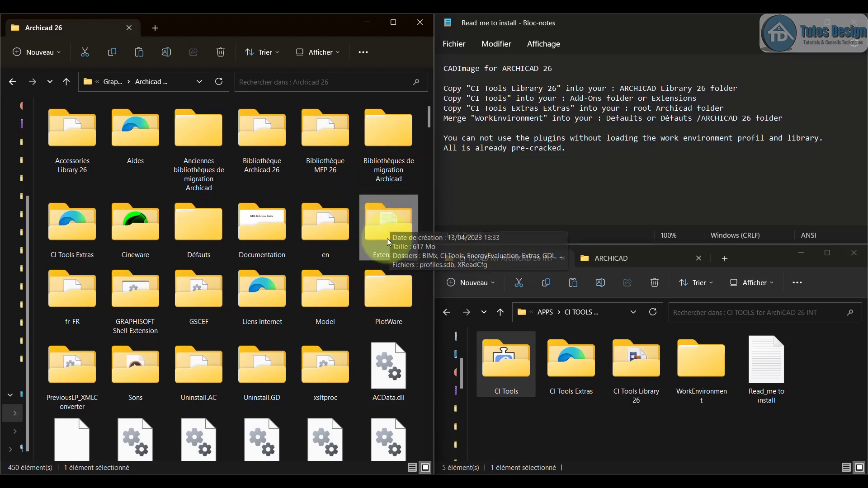
double_click(384, 217)
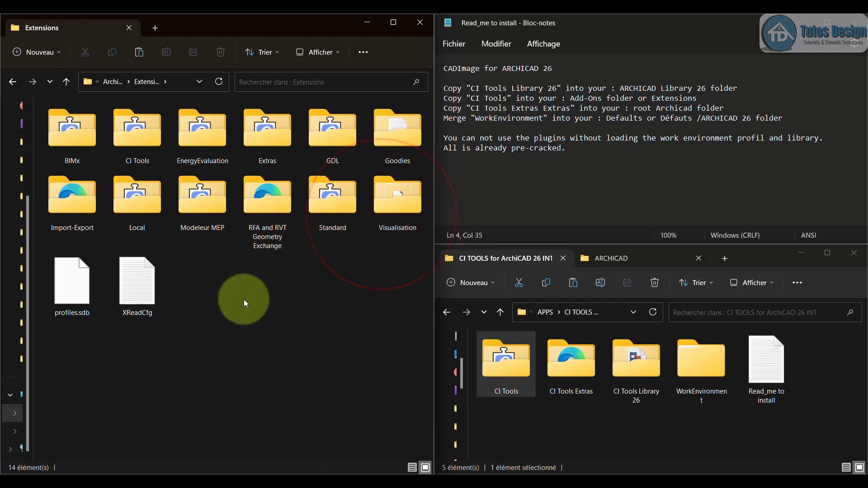
right_click(243, 300)
click(214, 284)
click(139, 52)
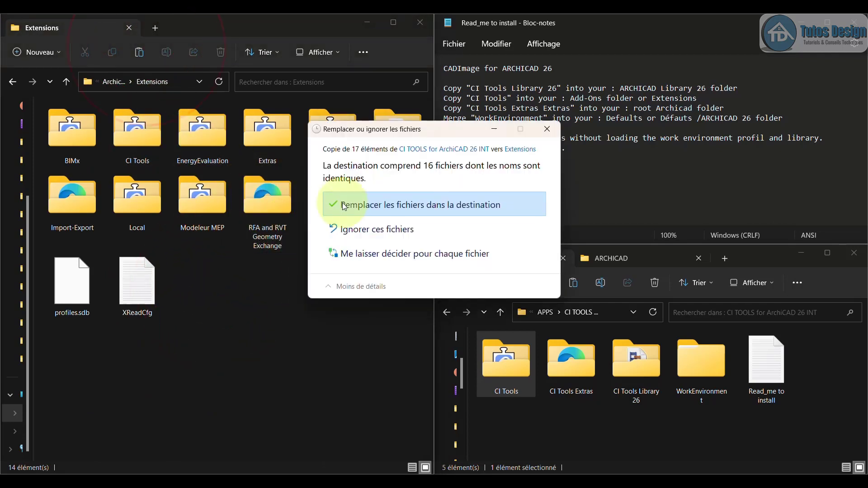
click(344, 206)
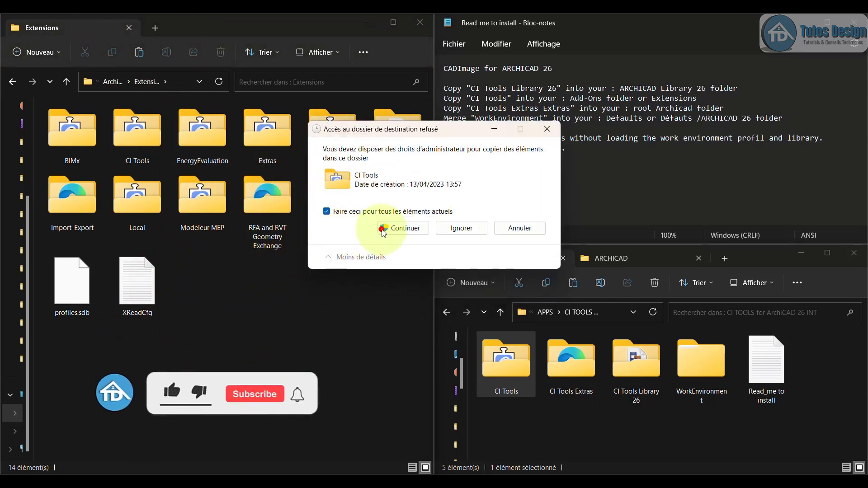
click(384, 228)
click(297, 320)
click(113, 82)
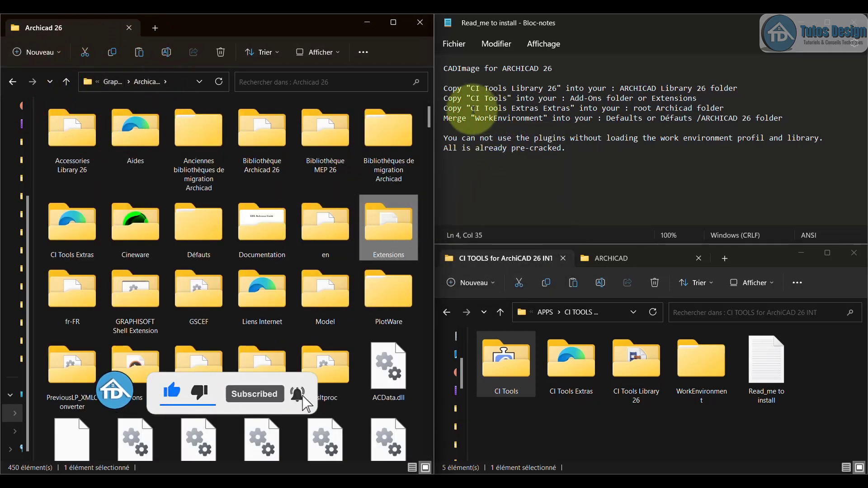
Step: Check the CI Tools Extras line in the installation notes and copy the package's CI Tools Extras folder
drag(471, 110, 584, 112)
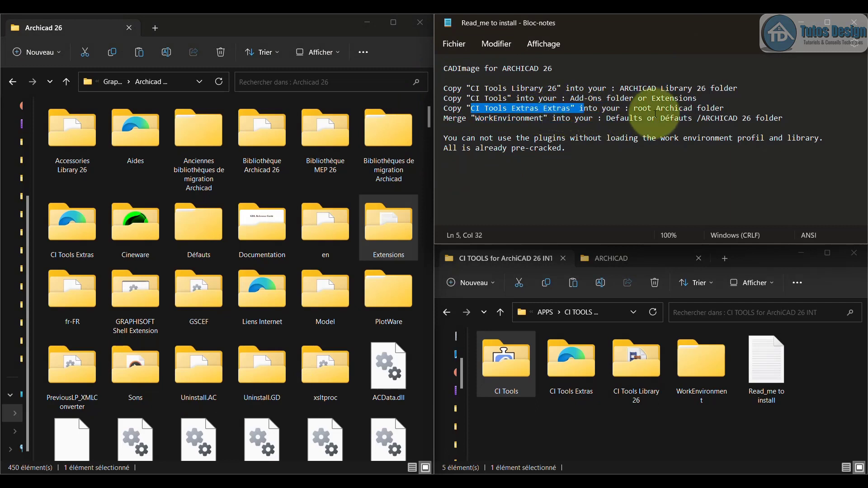
click(656, 113)
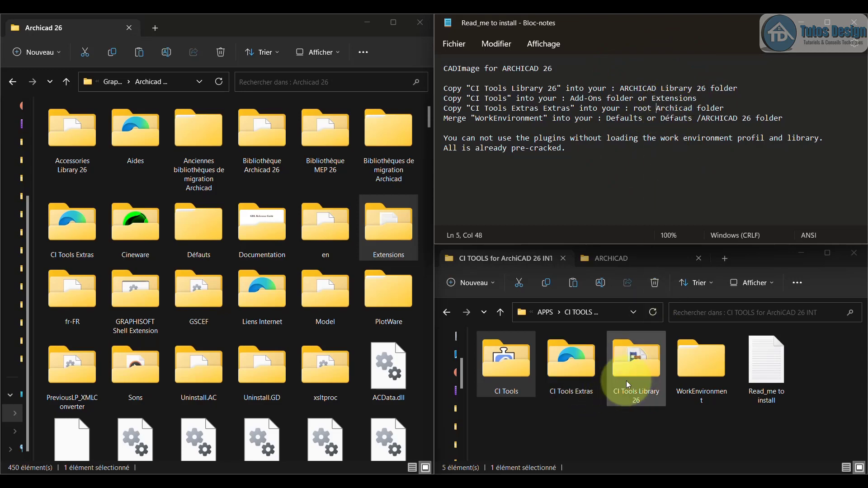
right_click(571, 362)
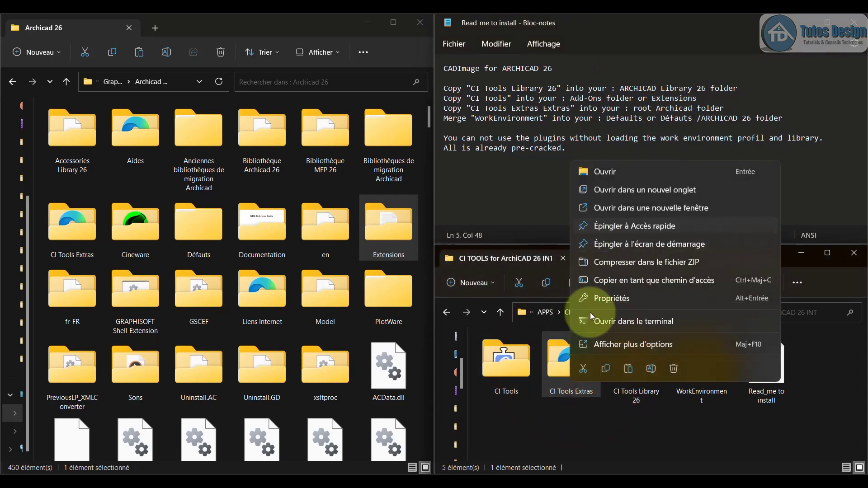
click(604, 370)
Step: Paste CI Tools Extras into the root of the Archicad 26 folder, replacing the existing files with administrator permission
click(251, 188)
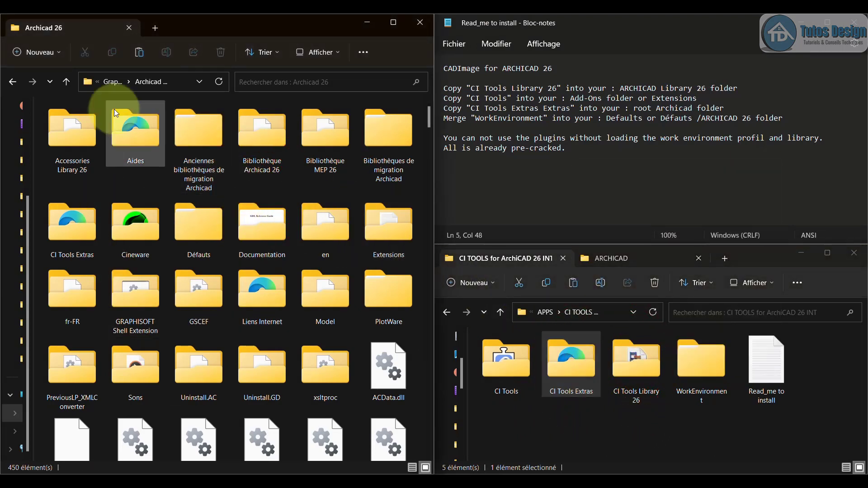
key(d)
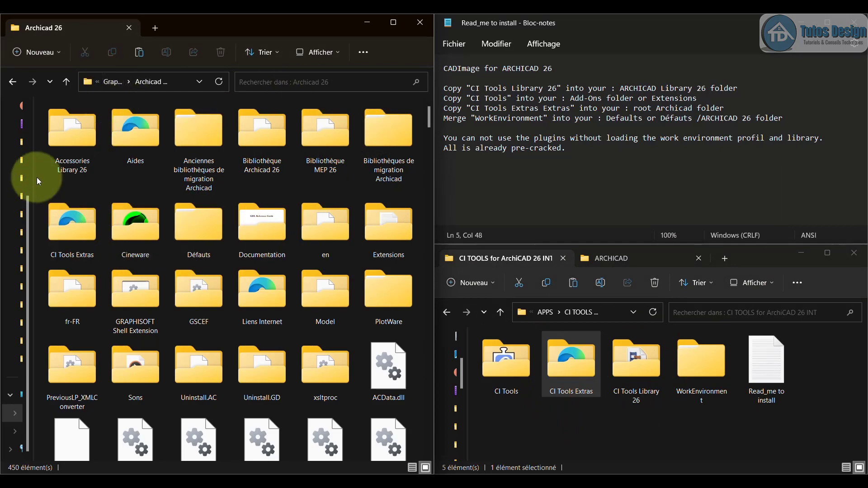
click(140, 53)
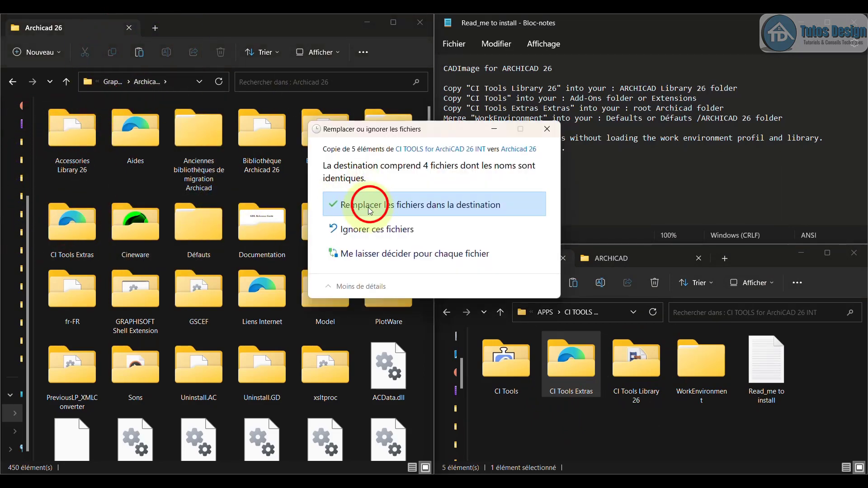
click(368, 207)
click(410, 232)
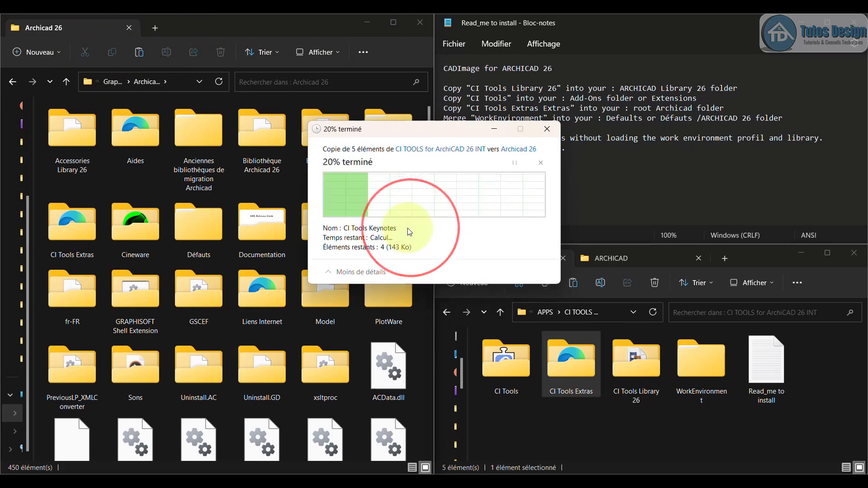
Step: Check the WorkEnvironment line in the installation notes
click(582, 167)
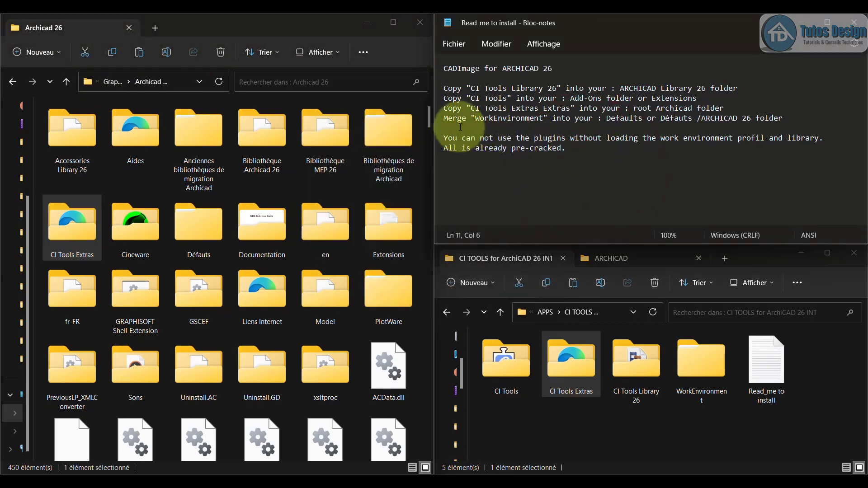
drag(476, 120, 515, 127)
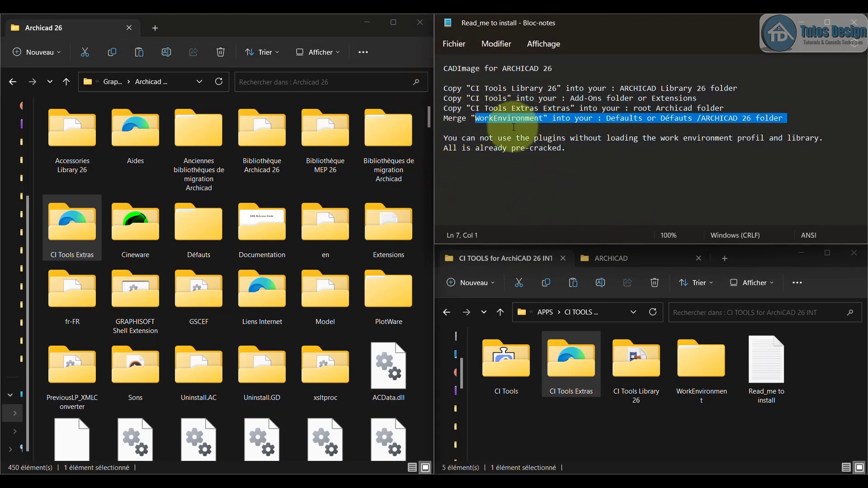
click(511, 121)
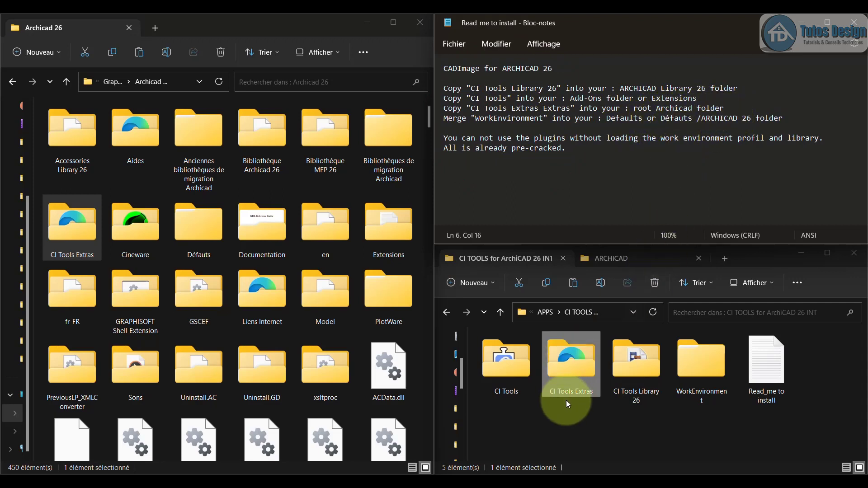
Step: Open the package's WorkEnvironment folder and display its Profiles and Tools folders as large icons
double_click(709, 367)
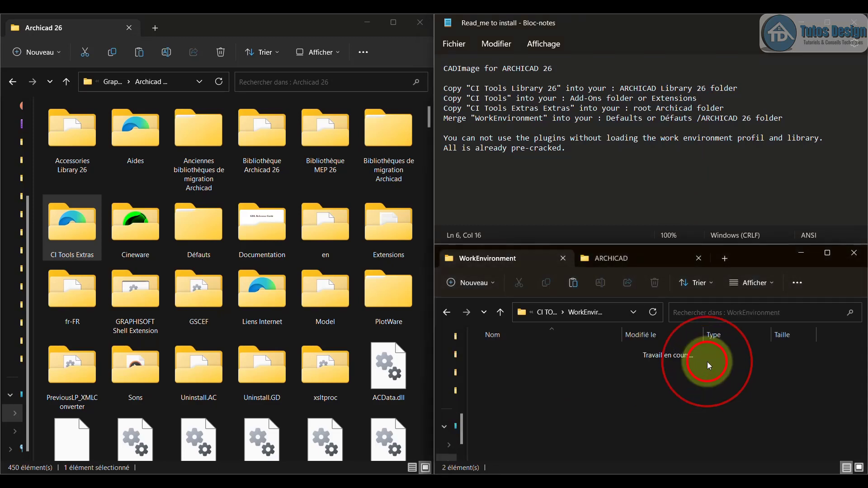
click(860, 468)
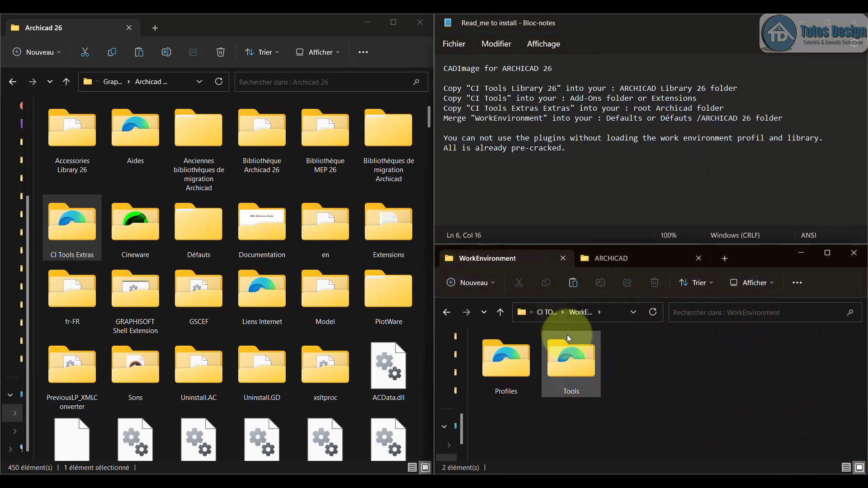
drag(480, 410, 586, 377)
click(515, 369)
click(504, 365)
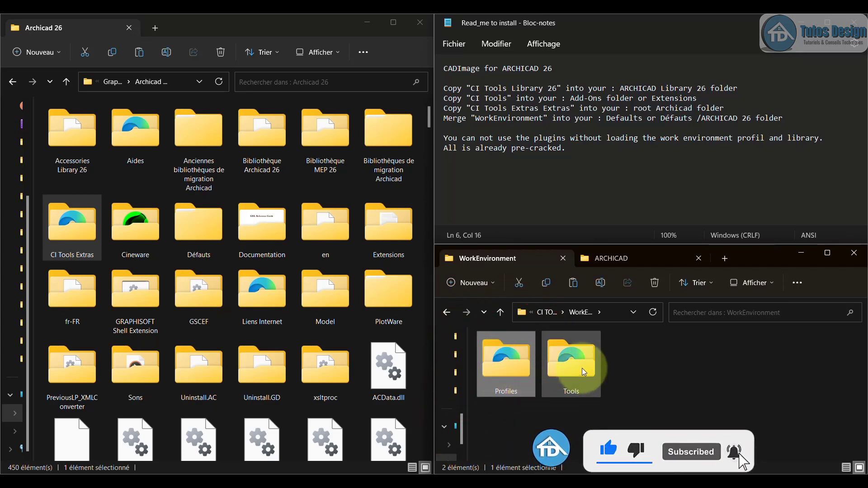
click(633, 362)
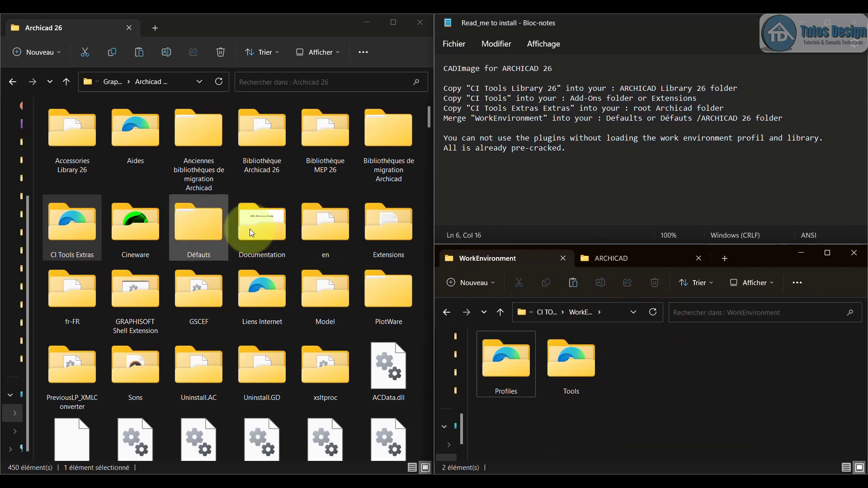
Step: Check the destination in the notes and open Défauts > Archicad > Environnement de travail in the Archicad 26 folder, locating Profils and Outils
click(122, 174)
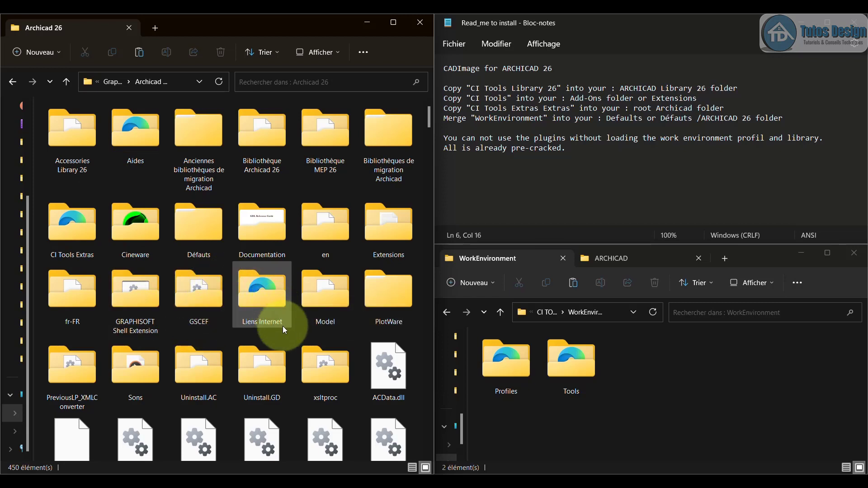
double_click(202, 224)
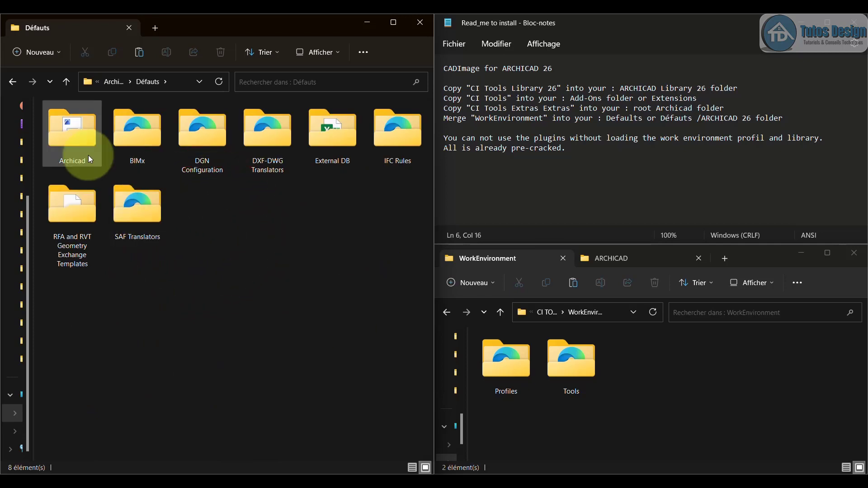
click(61, 137)
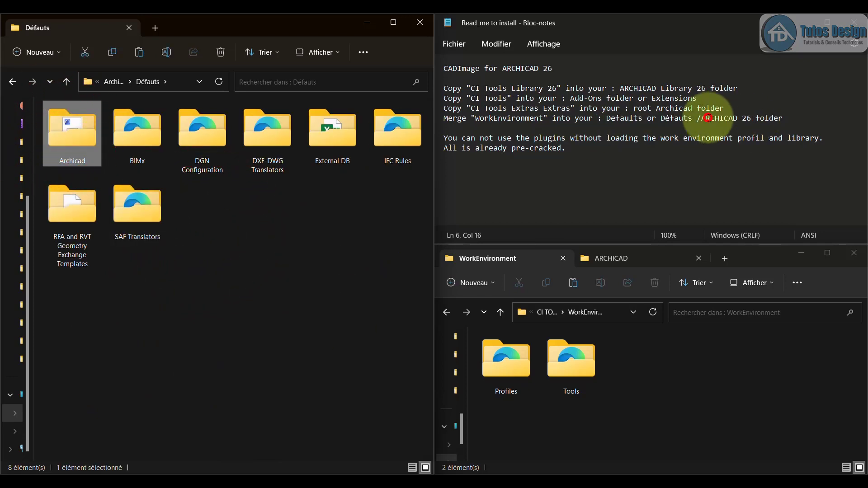
drag(690, 118, 706, 118)
drag(607, 118, 779, 119)
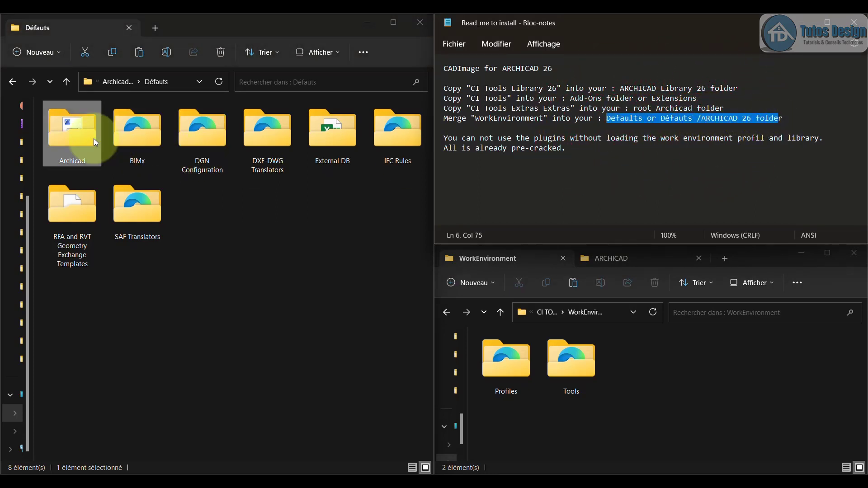
double_click(77, 138)
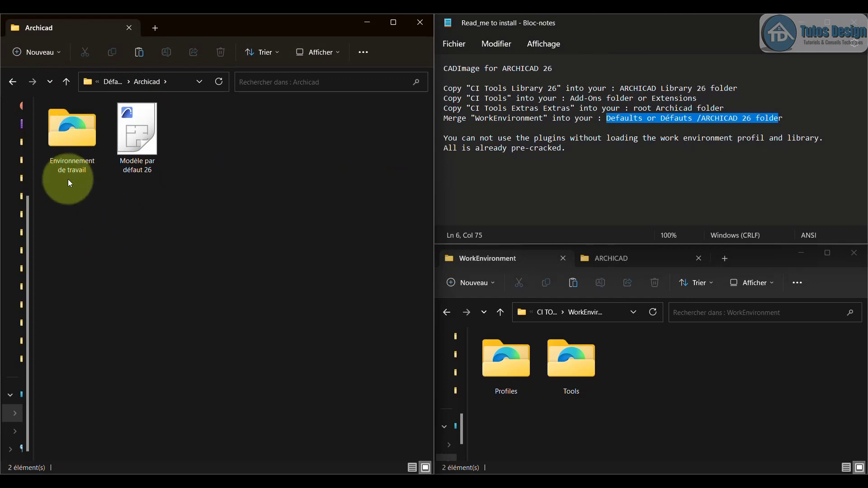
double_click(73, 140)
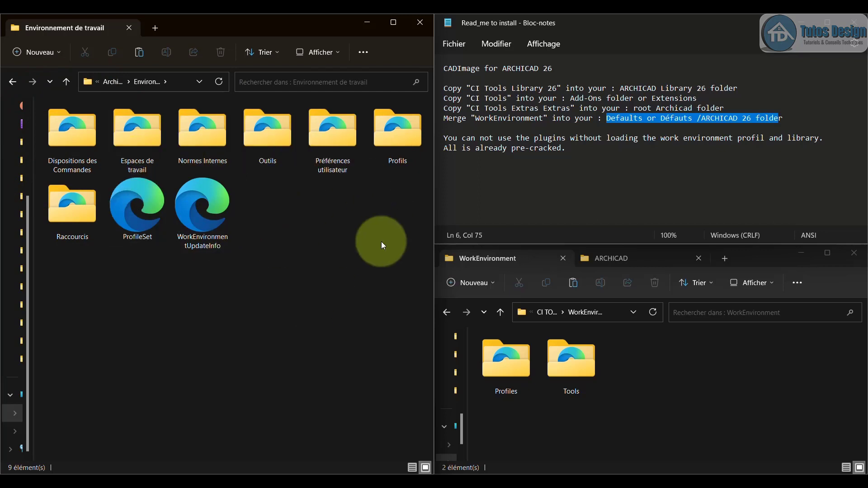
click(400, 143)
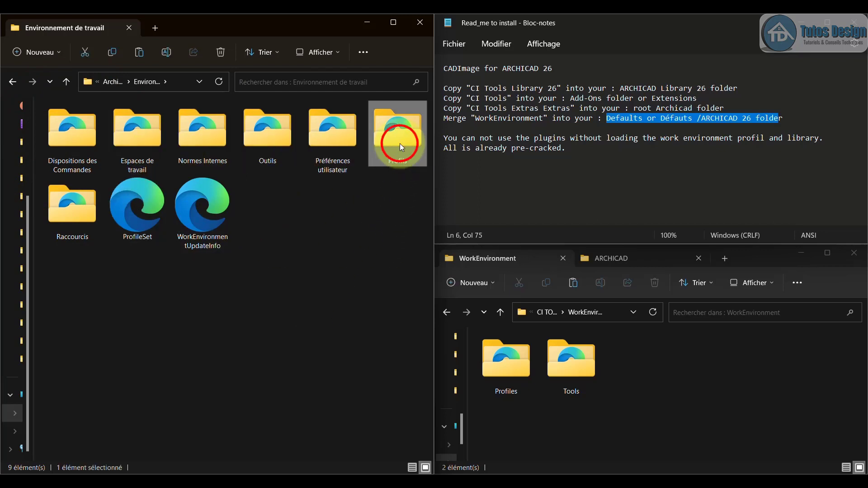
click(269, 144)
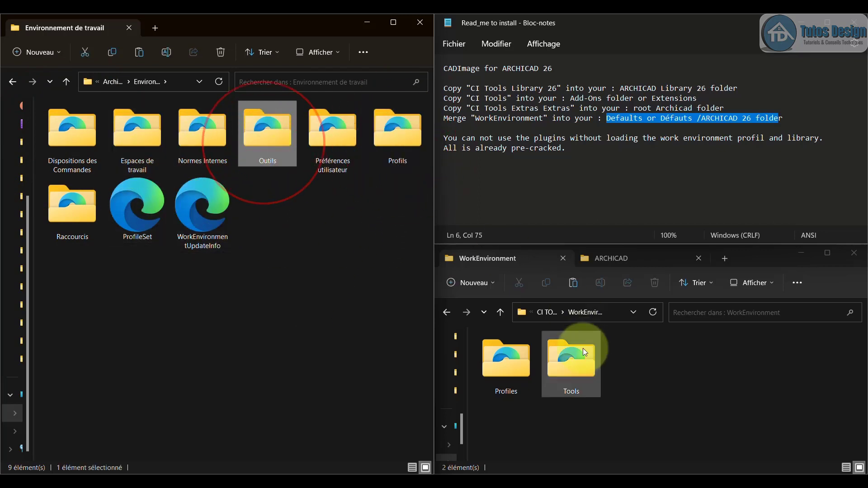
Step: Copy the Ci Tools Profile 26 file from the package's Profiles folder
double_click(511, 363)
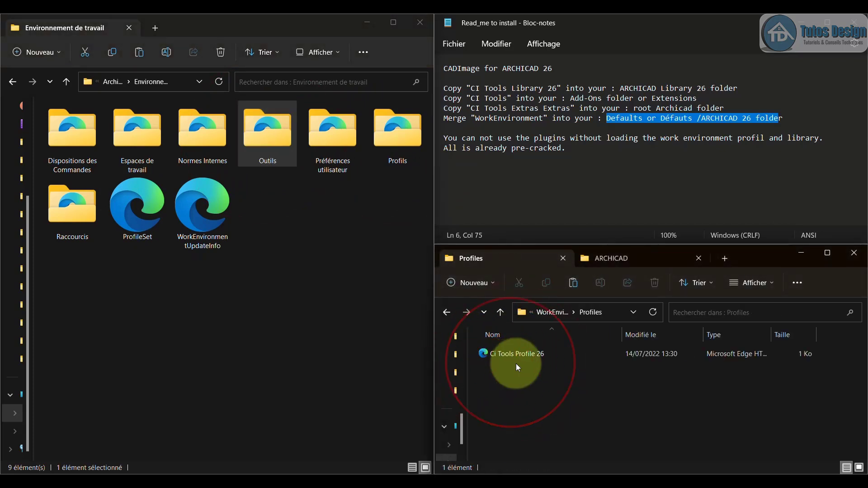
click(516, 359)
right_click(514, 357)
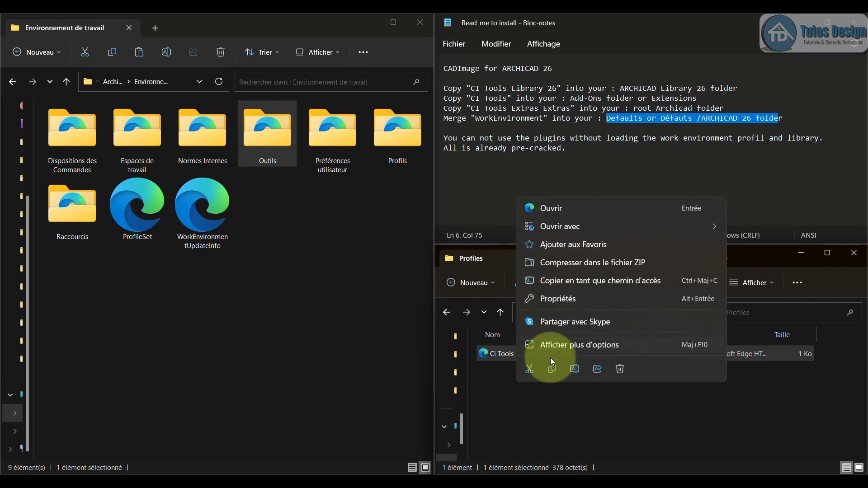
click(552, 370)
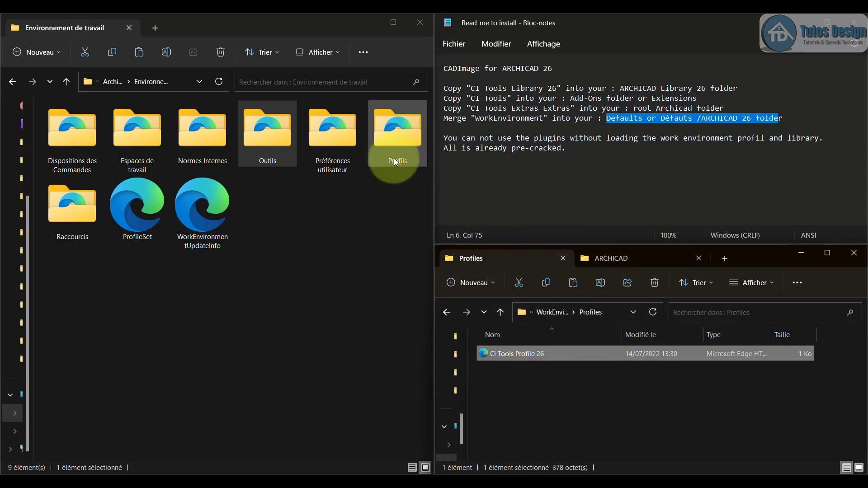
Step: Paste Ci Tools Profile 26 into the Profils folder, replacing the existing file with administrator permission, and return to Environnement de travail
click(382, 225)
click(389, 130)
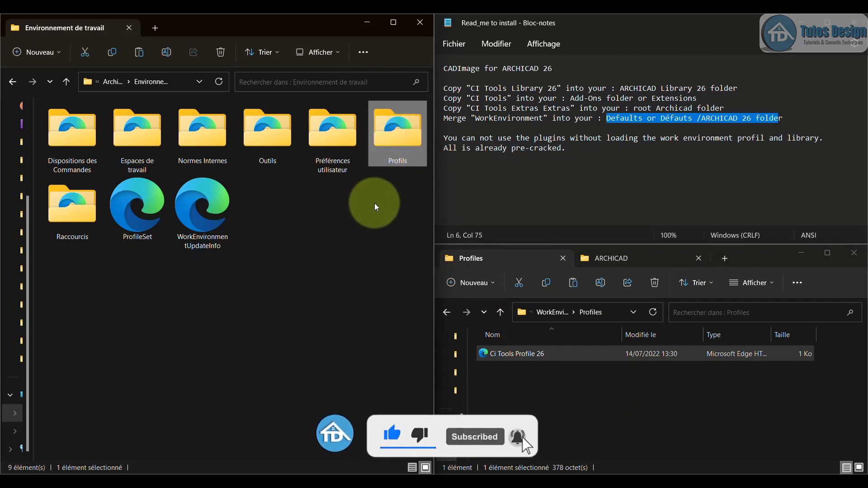
double_click(399, 139)
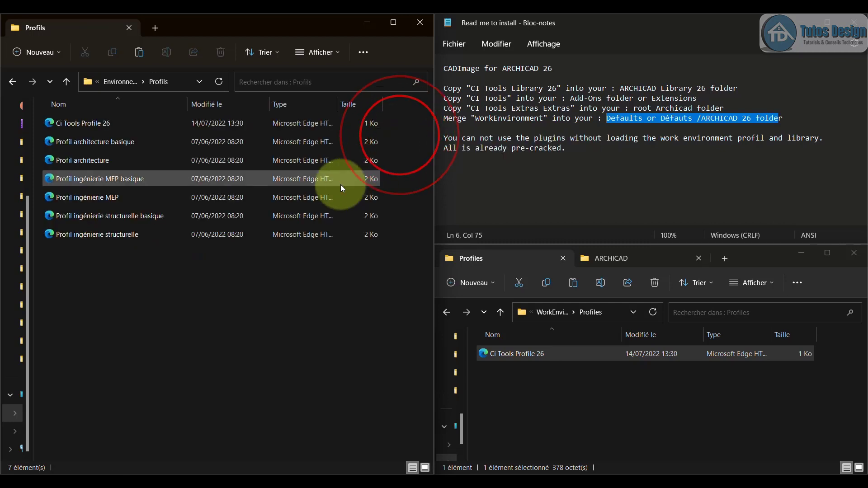
right_click(230, 299)
click(243, 311)
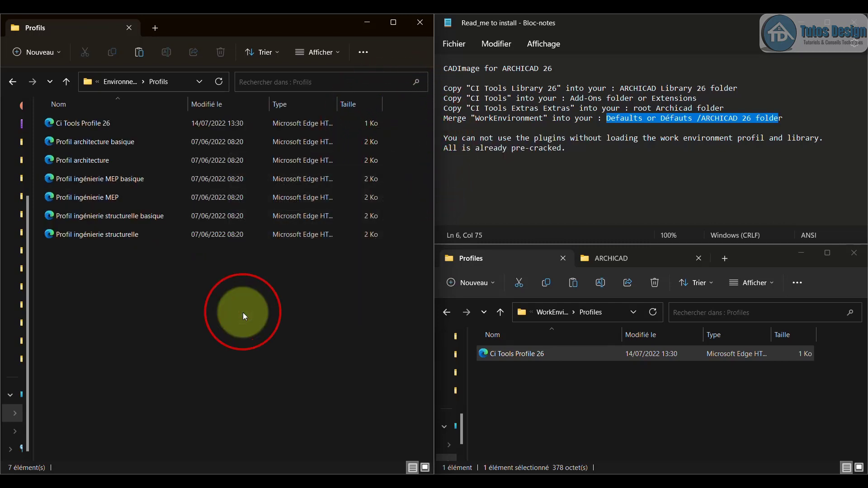
click(350, 199)
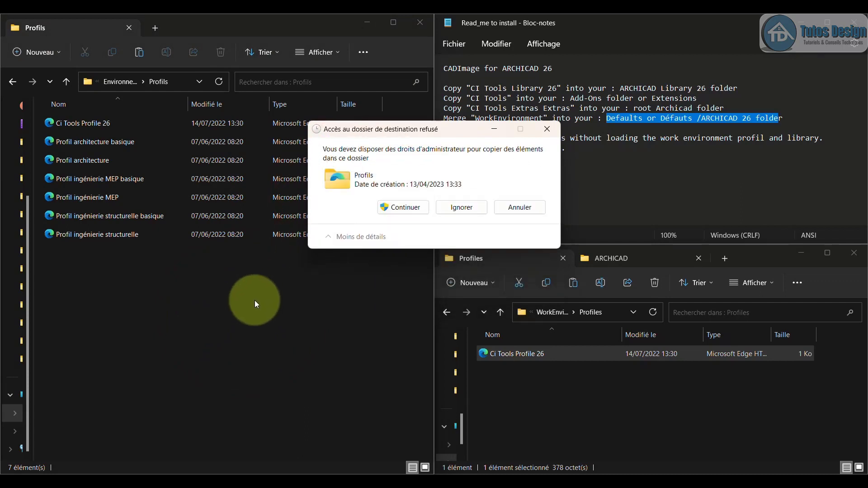
click(398, 204)
click(246, 299)
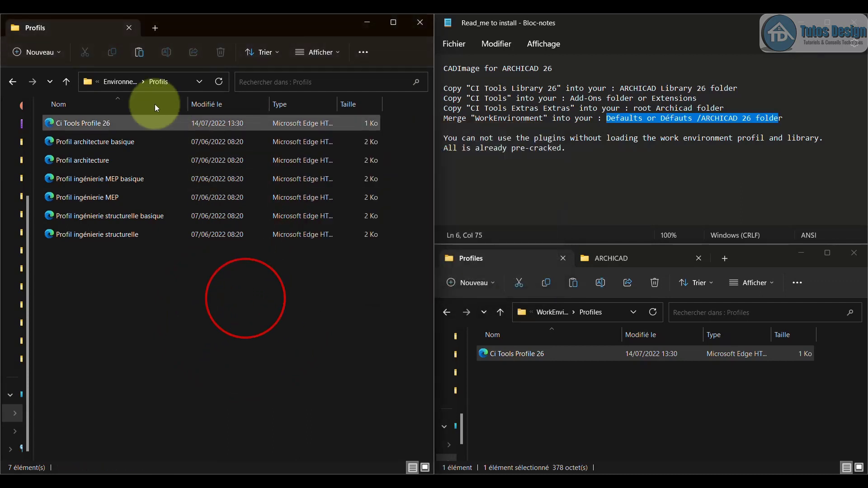
click(118, 85)
click(315, 263)
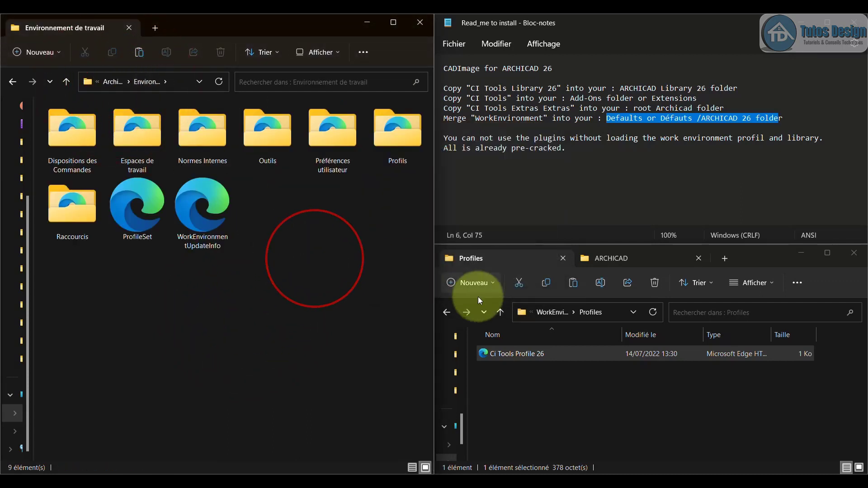
Step: Go back to the package's WorkEnvironment folder and copy the Ci Tools Toolbox 26 file from its Tools folder
click(550, 312)
click(577, 371)
double_click(565, 362)
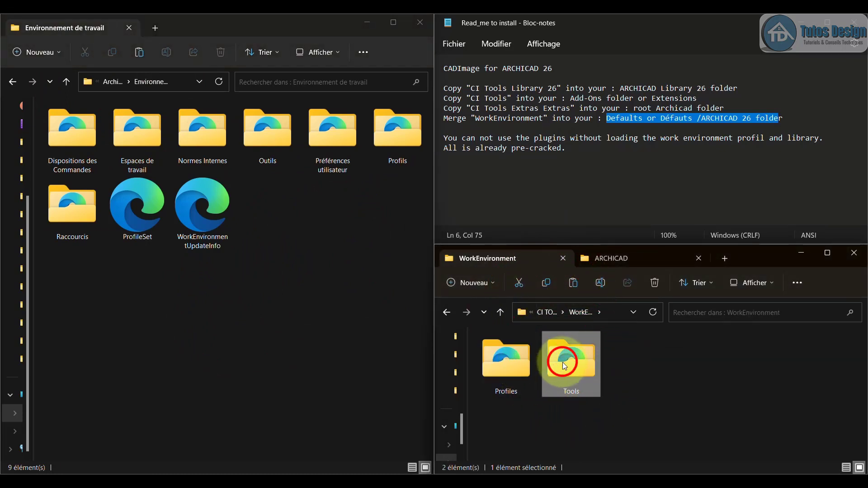
click(518, 353)
right_click(519, 354)
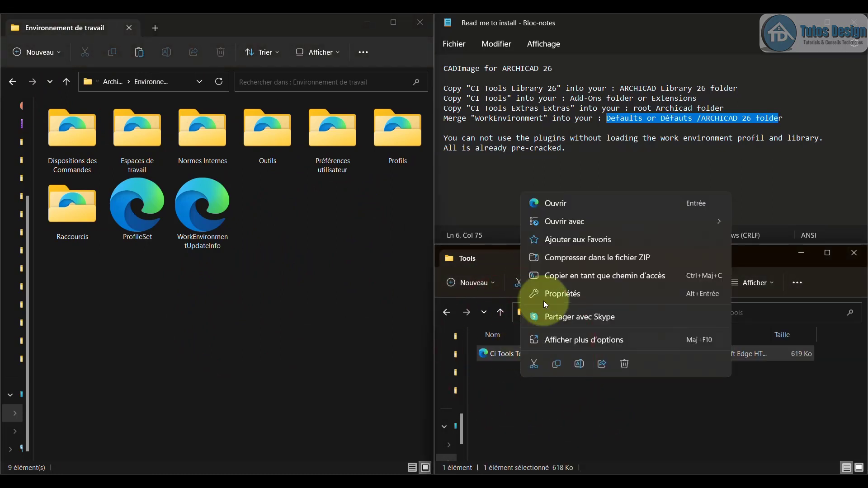
click(552, 364)
Step: Paste Ci Tools Toolbox 26 into the Outils folder of Environnement de travail, replacing the existing file with administrator permission
click(344, 258)
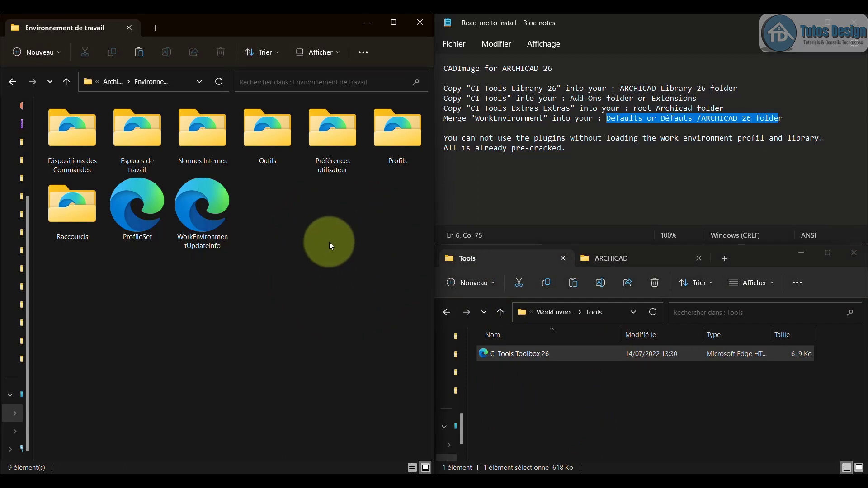
double_click(278, 136)
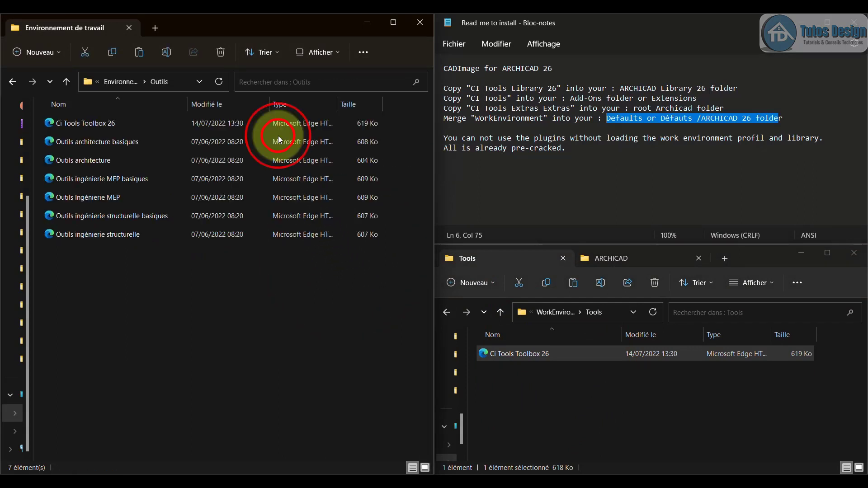
right_click(238, 288)
click(259, 306)
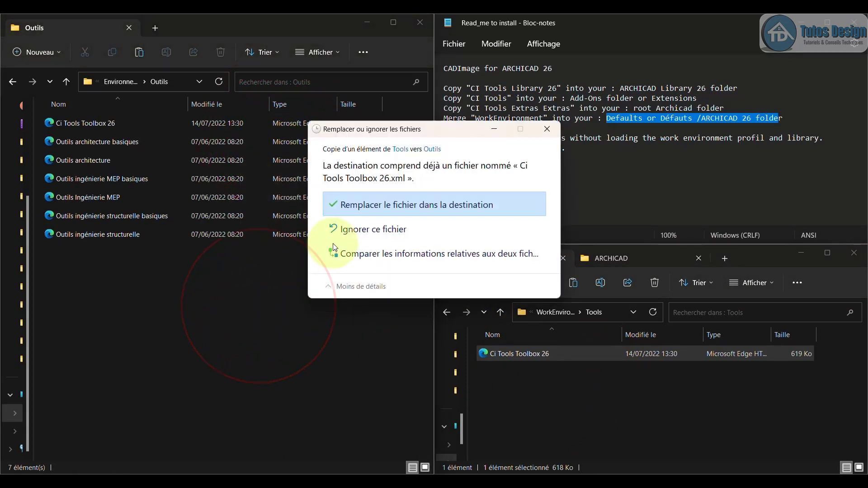
click(352, 212)
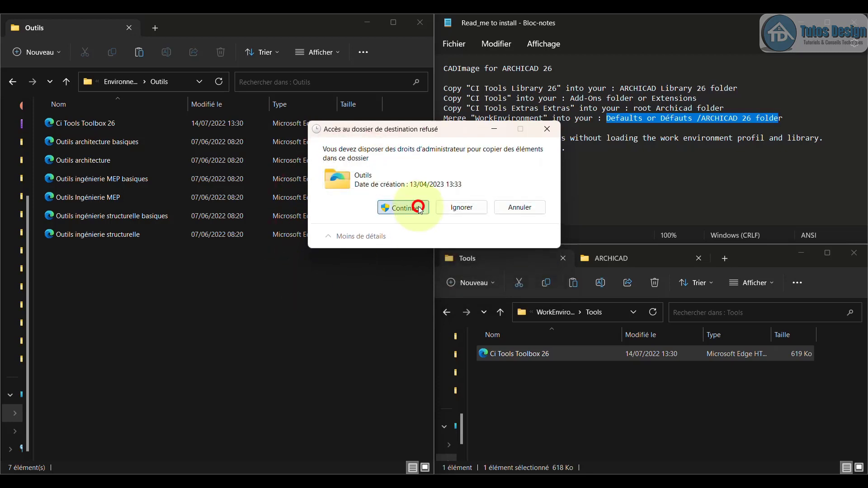
click(419, 208)
click(281, 345)
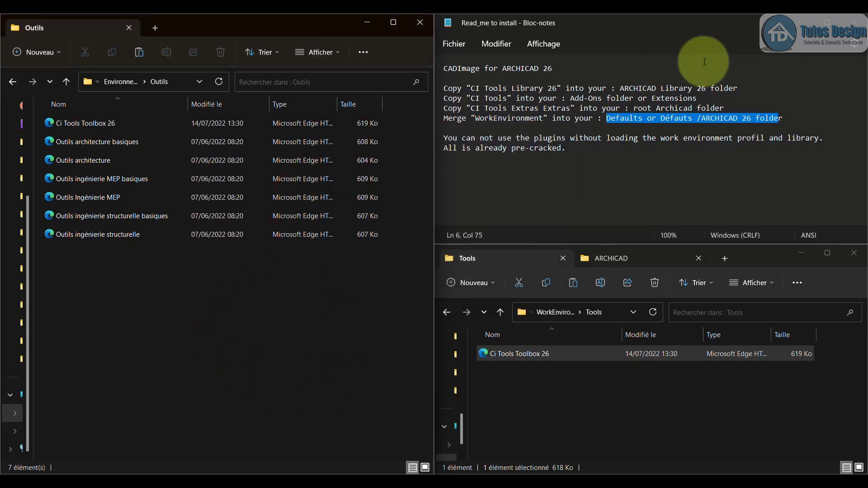
Step: Close the Outils folder window and the installation notes, and return the package's folder window to the APPS folder
click(424, 19)
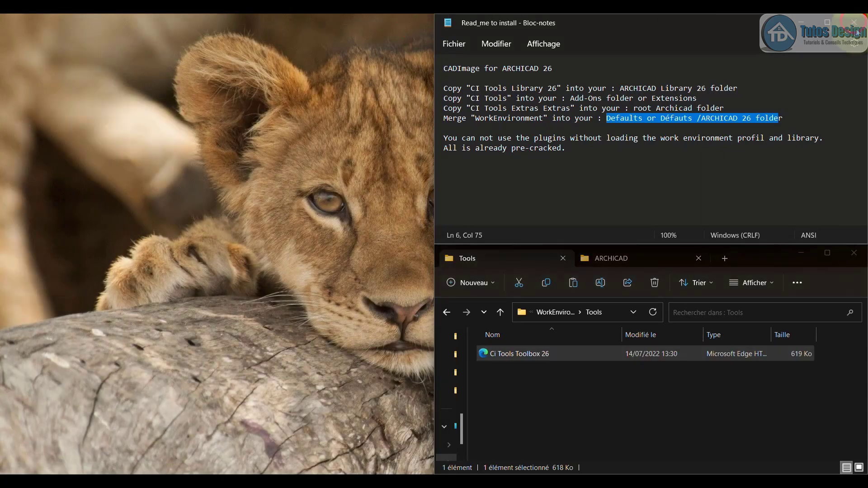
click(855, 21)
drag(766, 252, 651, 53)
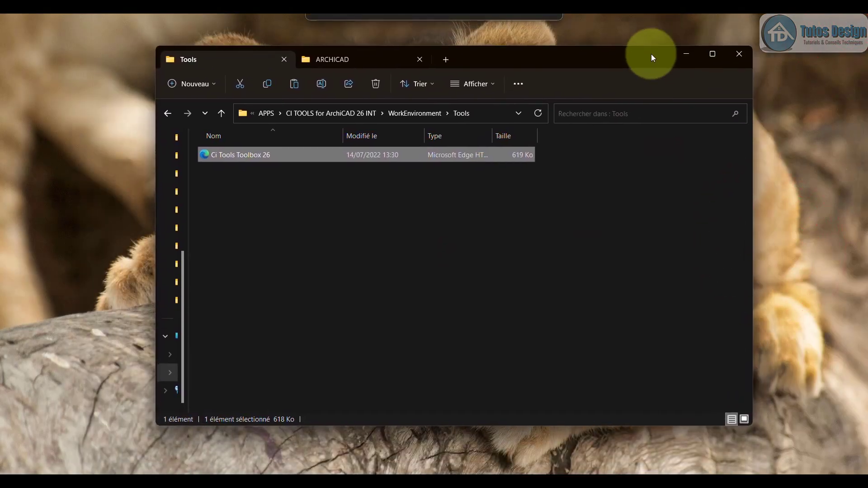
click(316, 116)
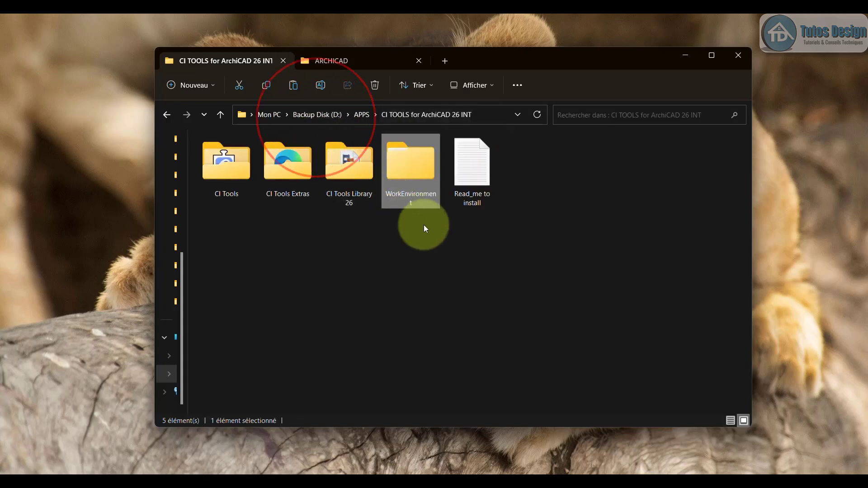
click(360, 116)
click(471, 262)
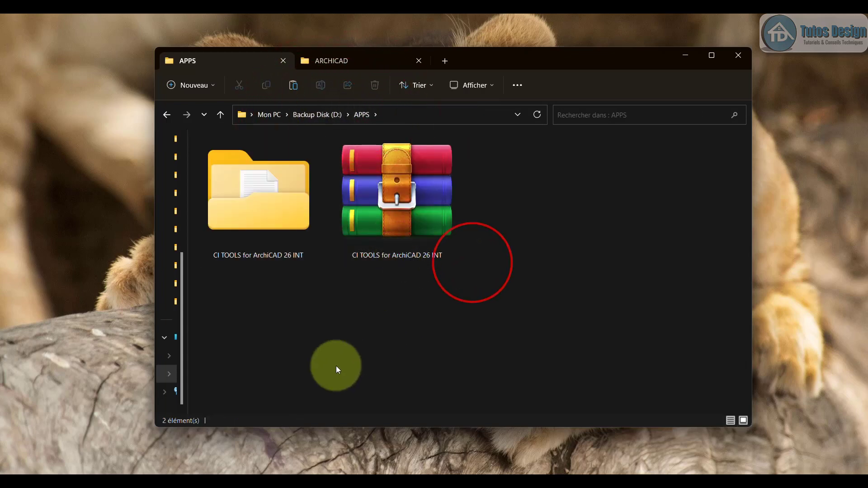
Step: Launch Archicad 26 from the Architecture & Ingénierie group and move its startup window fully into view
click(27, 465)
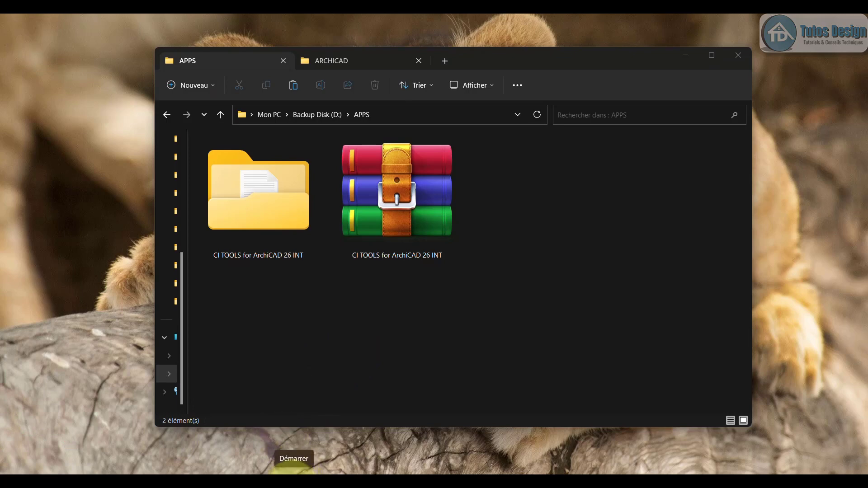
click(294, 474)
click(307, 164)
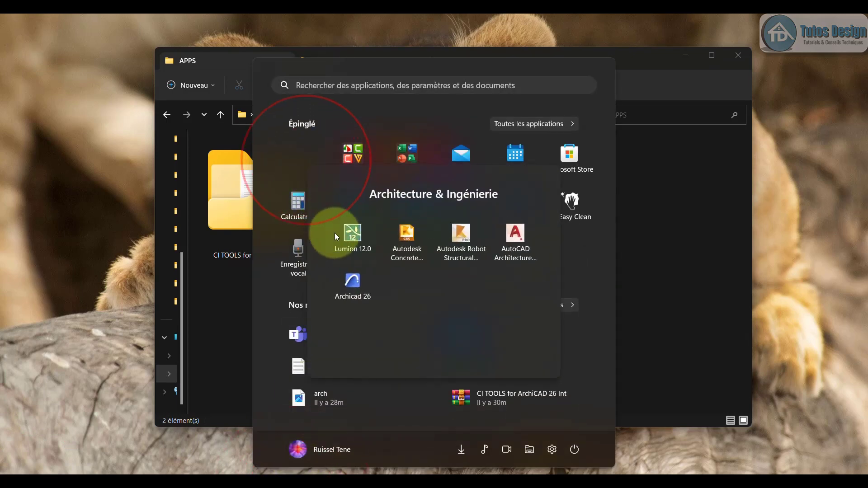
click(349, 282)
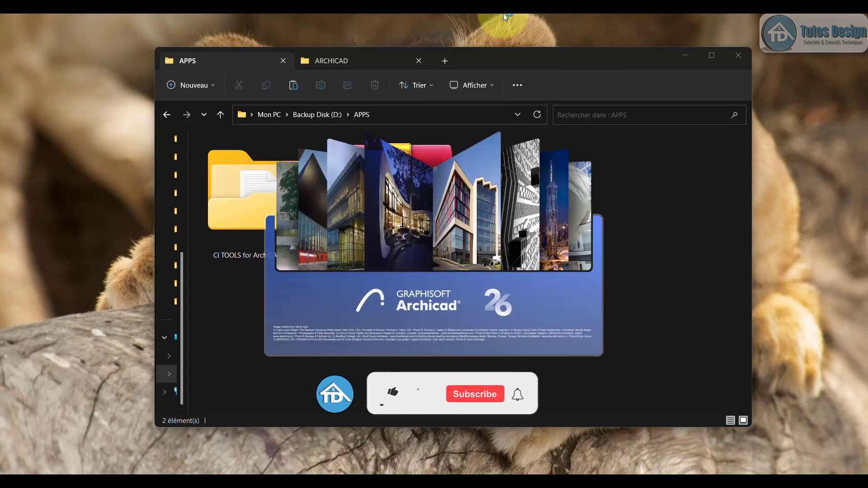
right_click(506, 16)
click(545, 88)
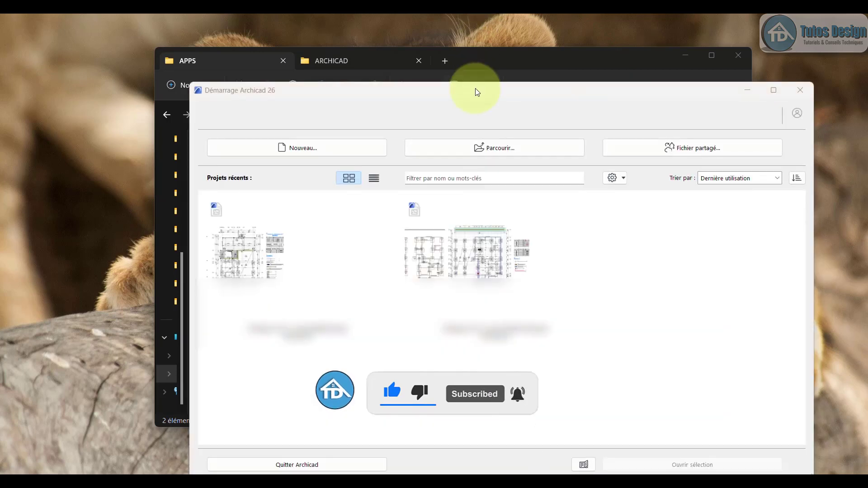
drag(476, 89, 424, 51)
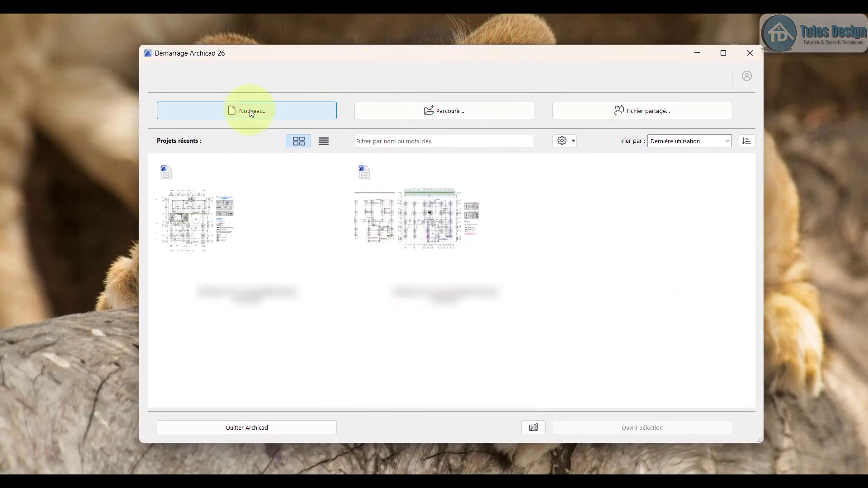
Step: Create a new project from the Modèle par défaut 26.tpl template with the Dernier Profil utilisé work environment
click(249, 112)
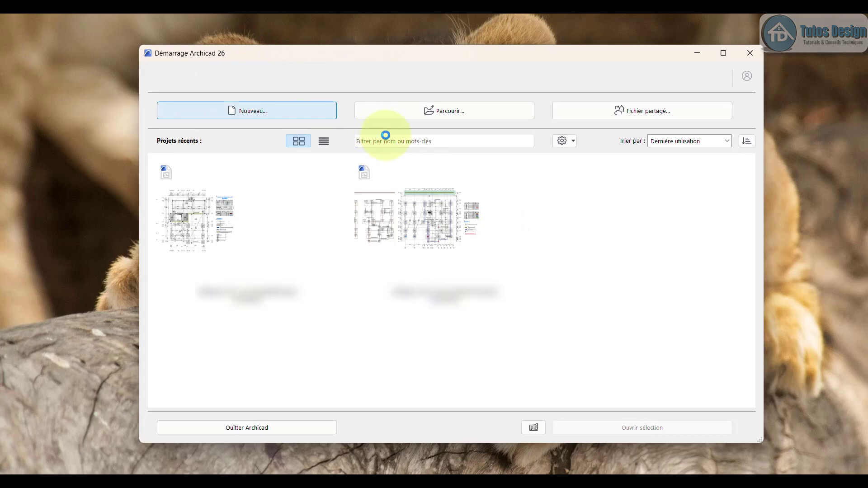
right_click(559, 14)
click(609, 90)
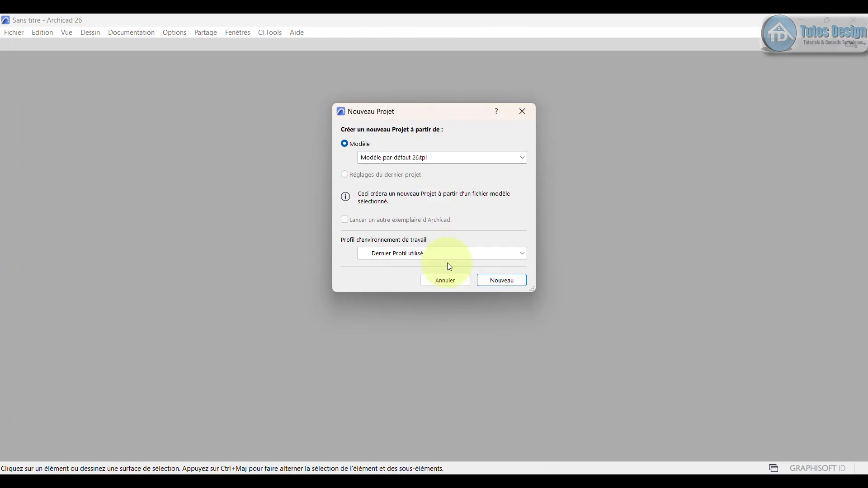
click(508, 280)
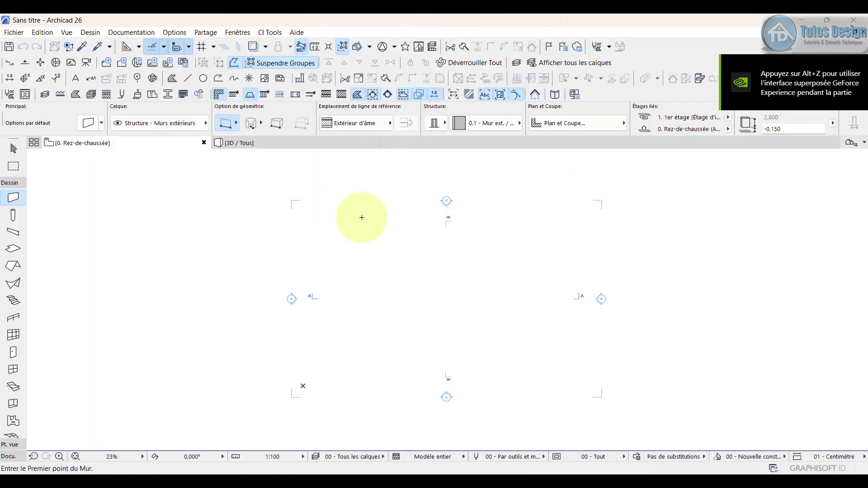
Step: Check the tool categories offered under CI Tools and leave the Wall tool
scroll(376, 220, down, 2)
click(270, 32)
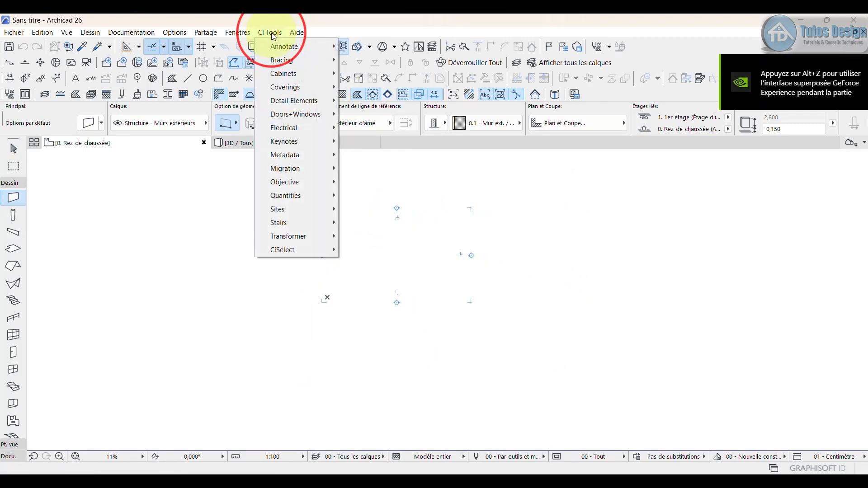
click(335, 352)
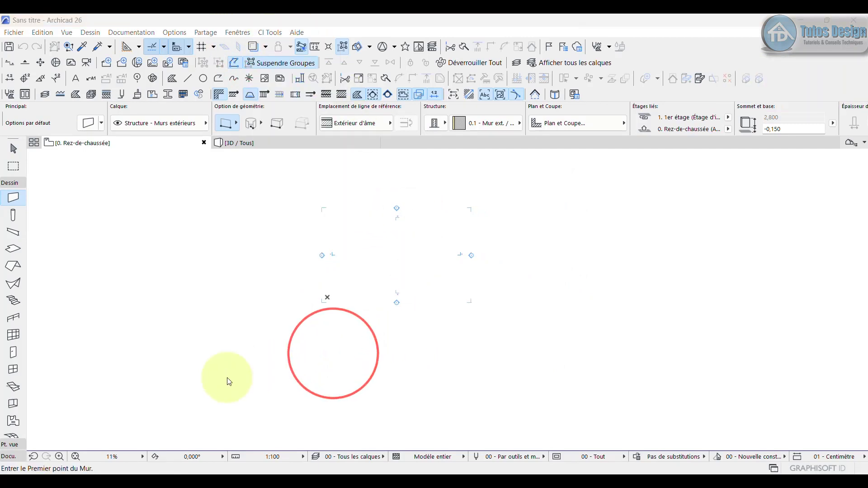
scroll(198, 278, down, 1)
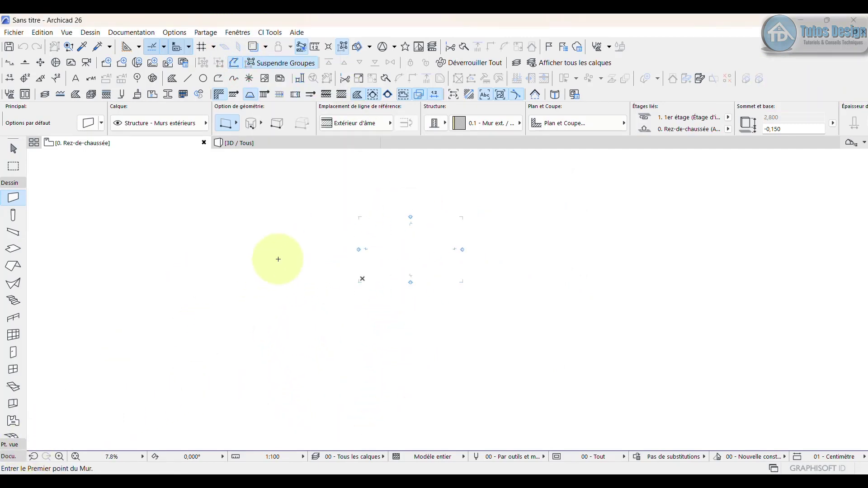
key(Escape)
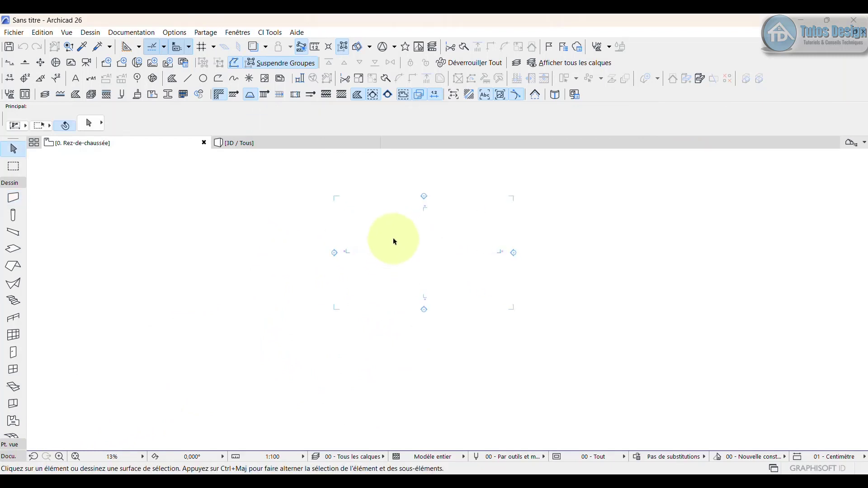
Step: Draw a rectangular hip roof with the Roof tool's multi-plane geometry just below the ground-floor plan's elevation markers
scroll(362, 244, down, 1)
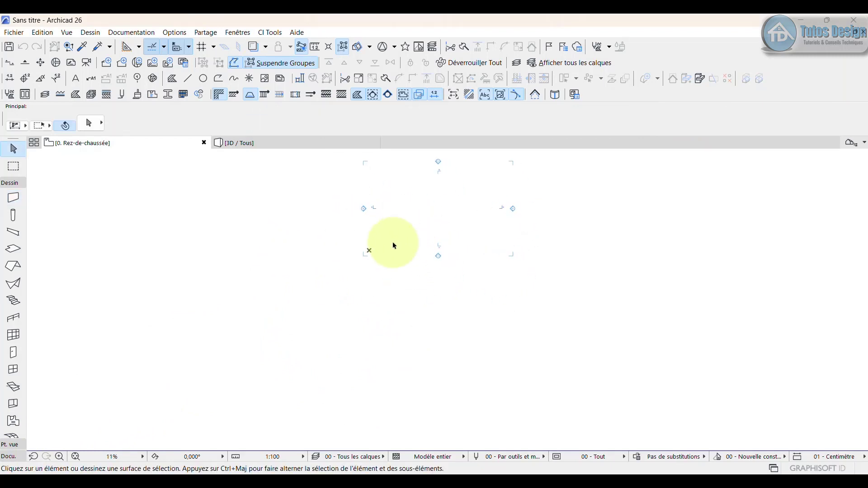
scroll(376, 245, right, 2)
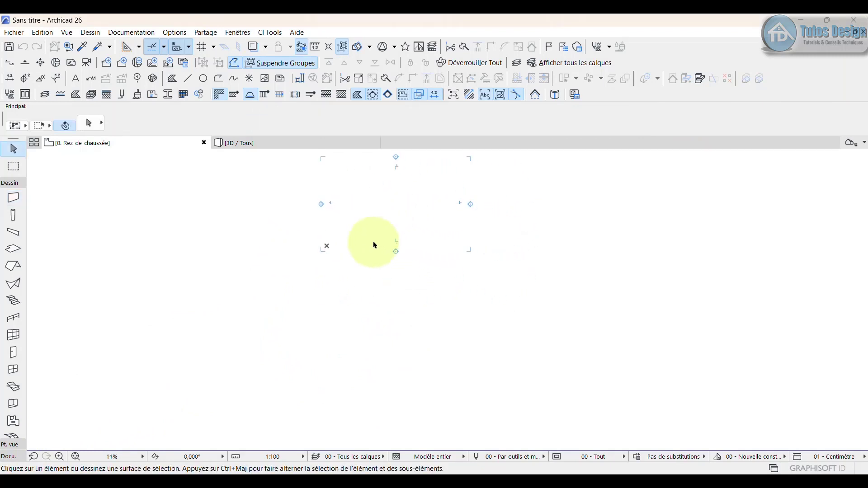
click(10, 268)
click(294, 243)
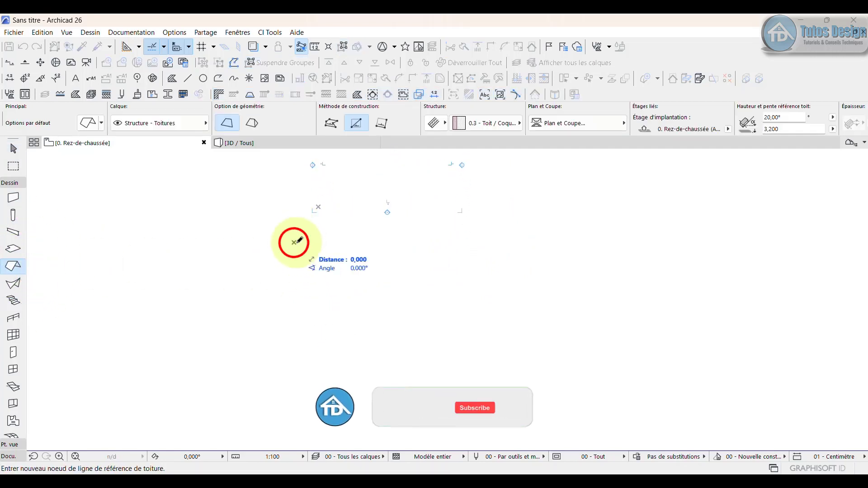
click(252, 123)
click(229, 122)
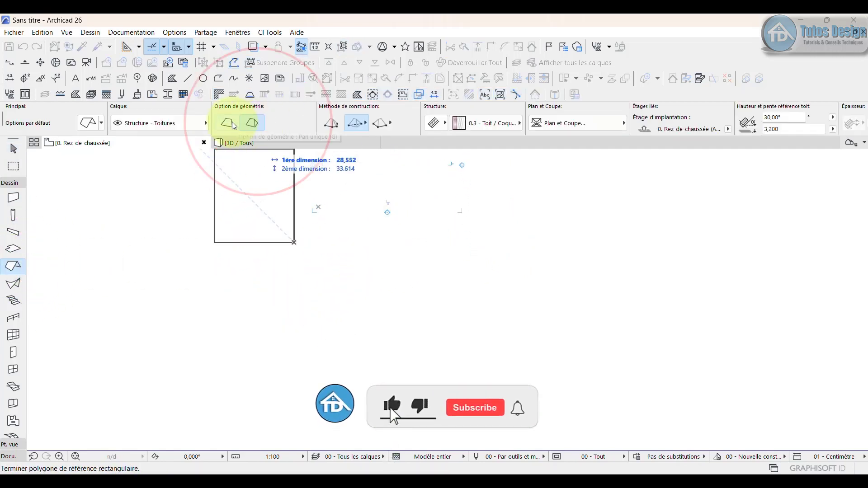
click(359, 123)
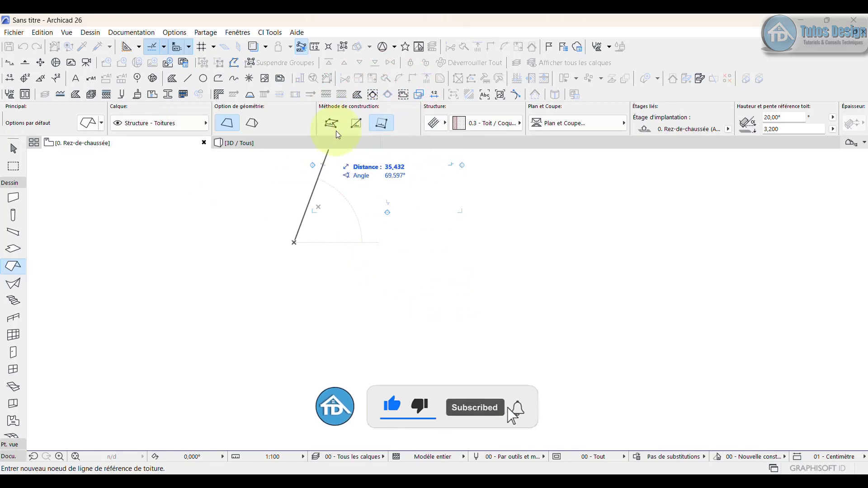
click(355, 122)
click(252, 123)
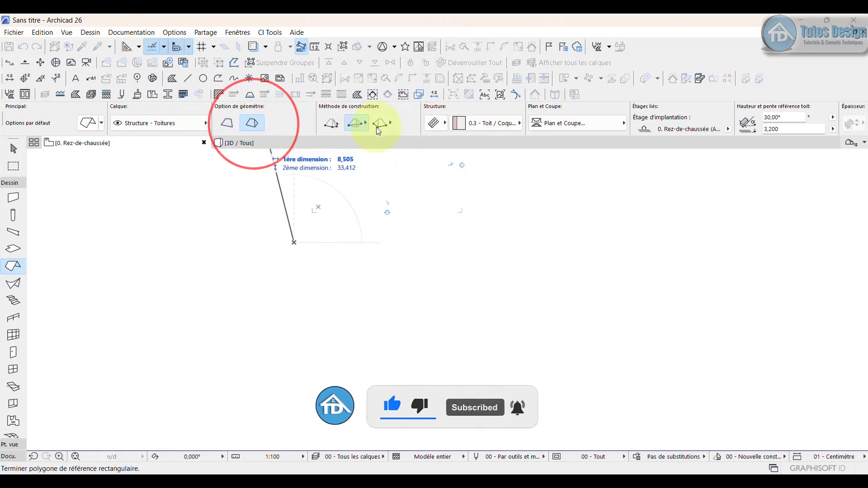
click(457, 322)
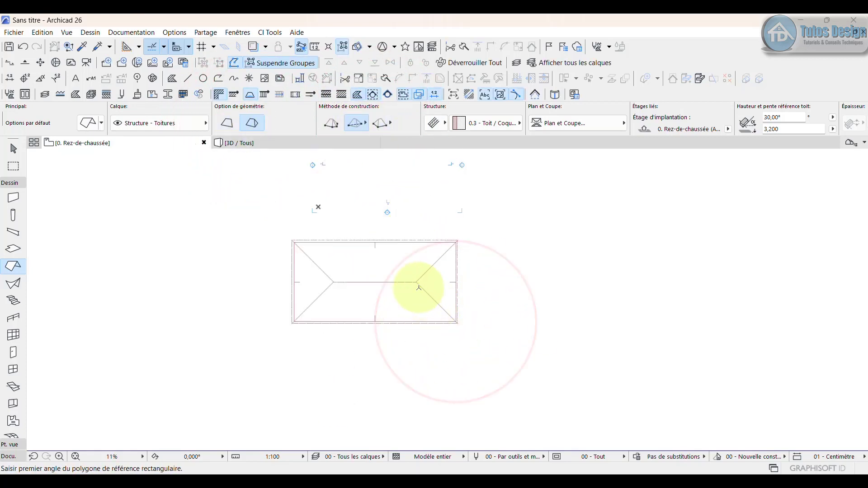
key(Escape)
Step: Select the hip roof in the 3D view and open the CI Tools Roof Coverings settings for it
click(260, 140)
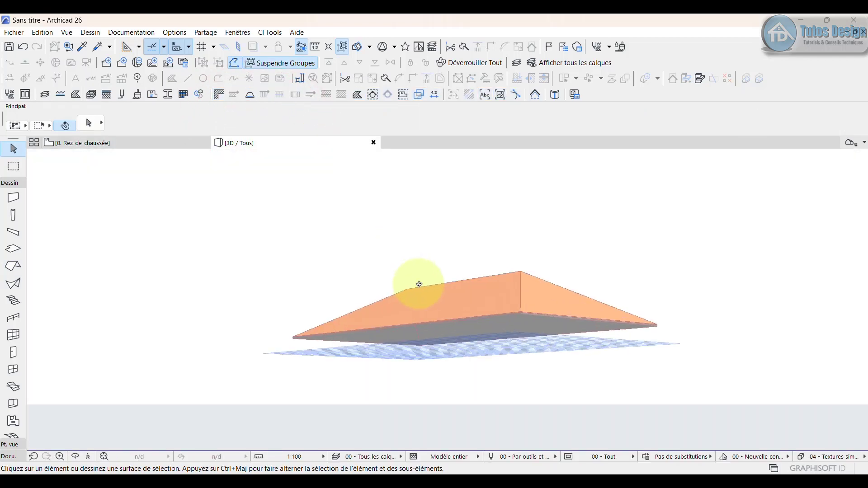
drag(419, 285, 445, 296)
click(380, 320)
click(269, 32)
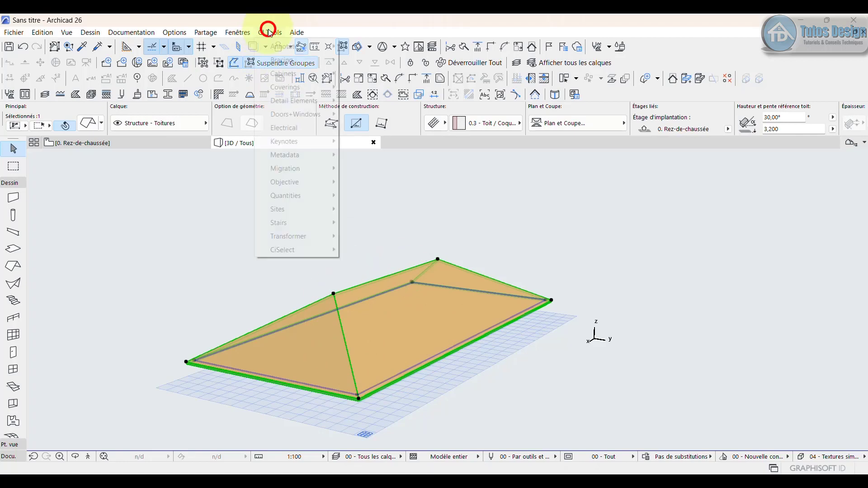
mouse_move(304, 85)
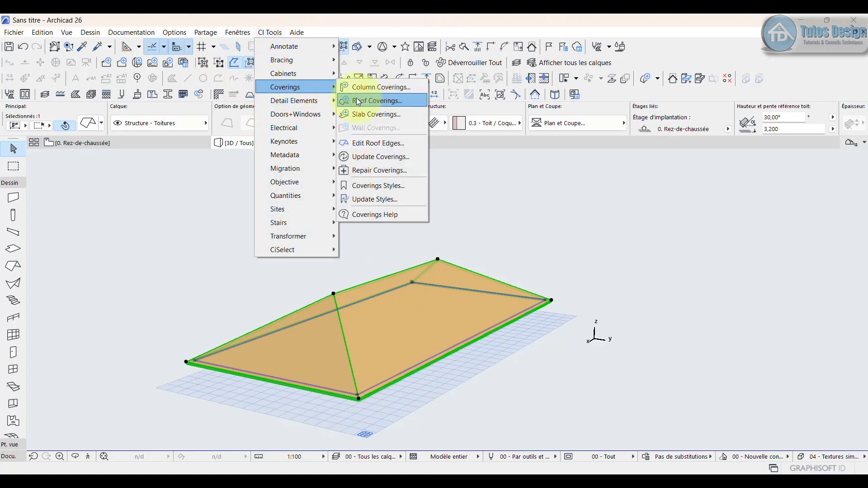
click(374, 101)
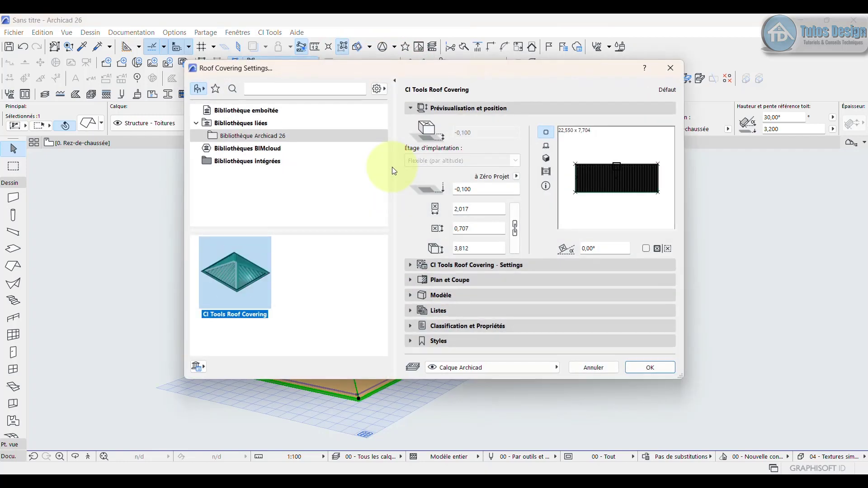
Step: Expand the CI Tools Roof Covering settings and go through the Configuration page to the Cladding page
click(467, 266)
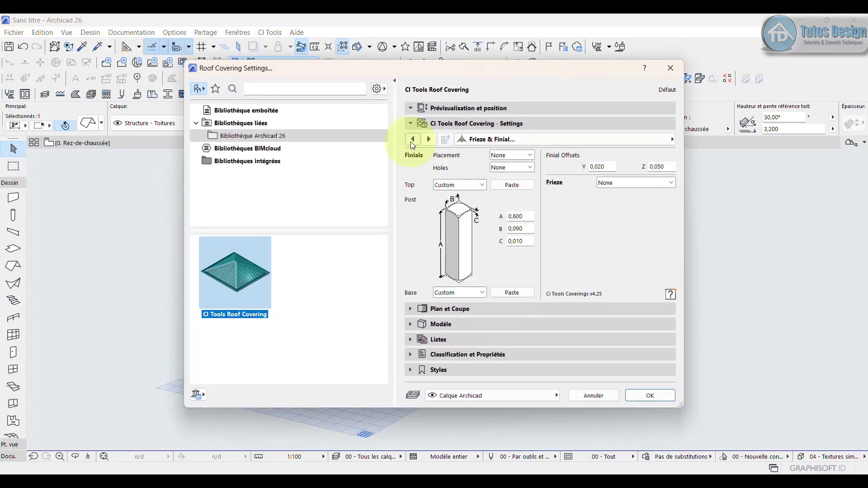
click(412, 141)
click(413, 141)
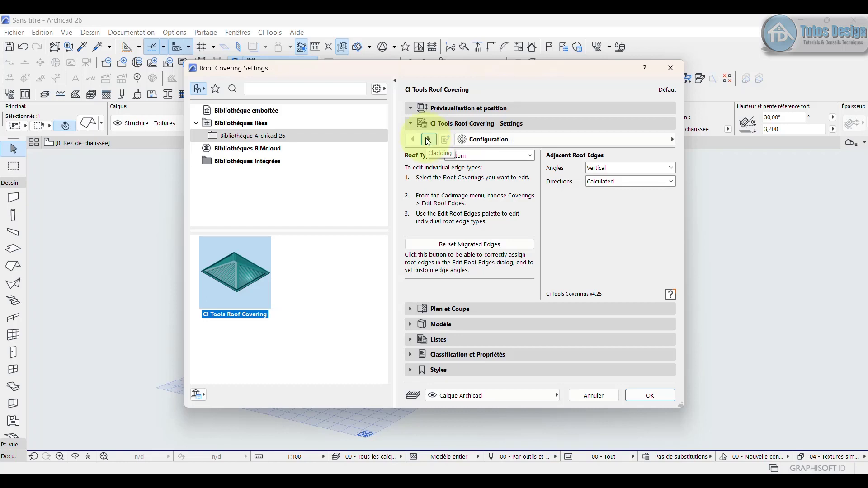
click(429, 140)
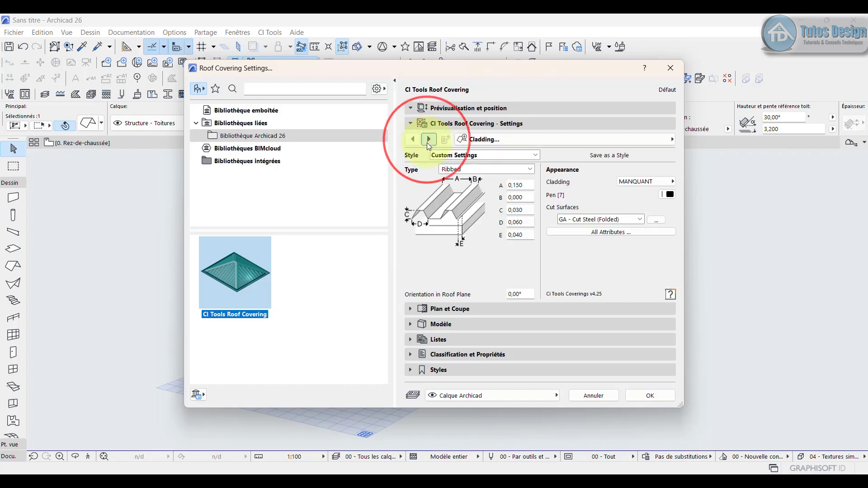
Step: Try the Shingle, Flat and Corrugate cladding types and set the roof covering's type back to Ribbed
click(459, 170)
click(453, 178)
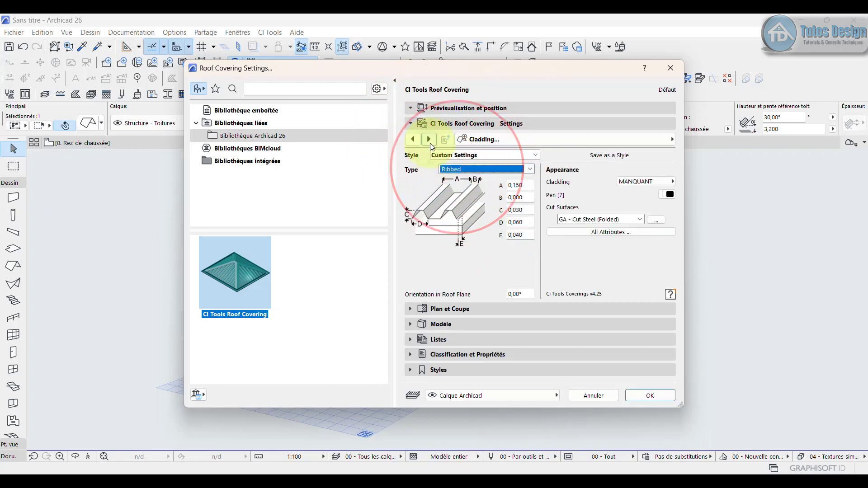
click(445, 169)
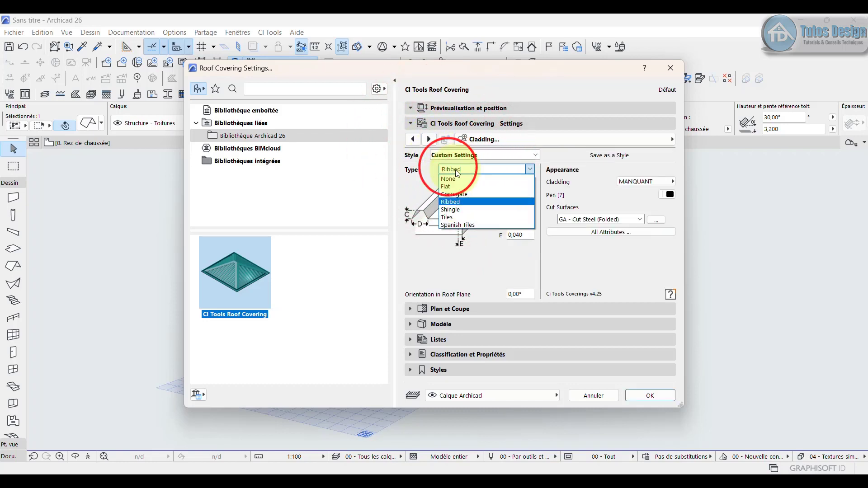
click(466, 208)
click(457, 169)
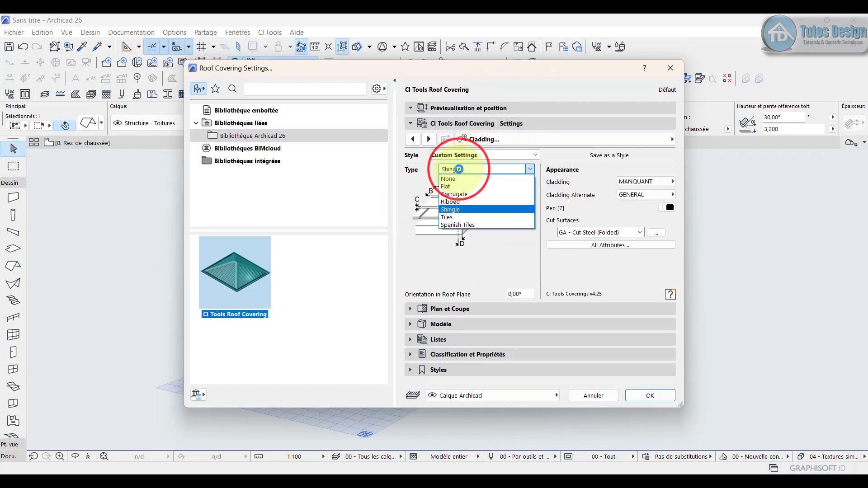
click(463, 189)
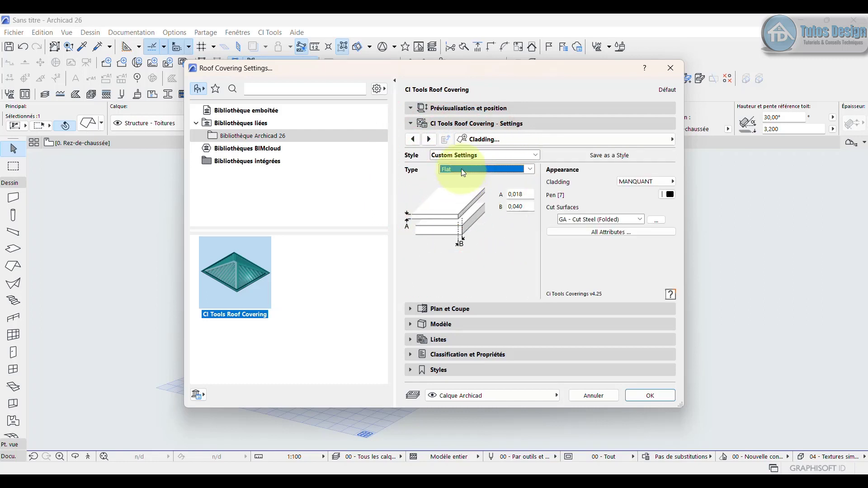
click(462, 170)
click(463, 195)
click(457, 169)
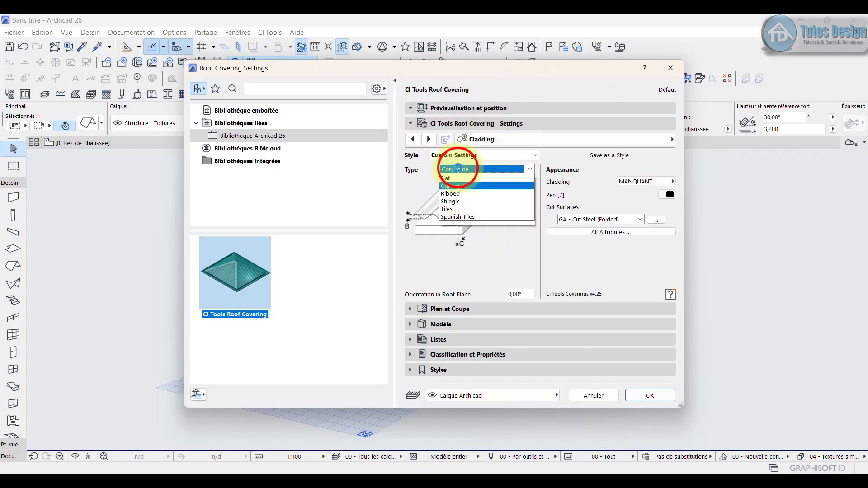
click(461, 196)
Step: Review the Gable End Walls, Edge Boards and Fascia Board pages of the roof covering settings and reposition the dialog
click(429, 139)
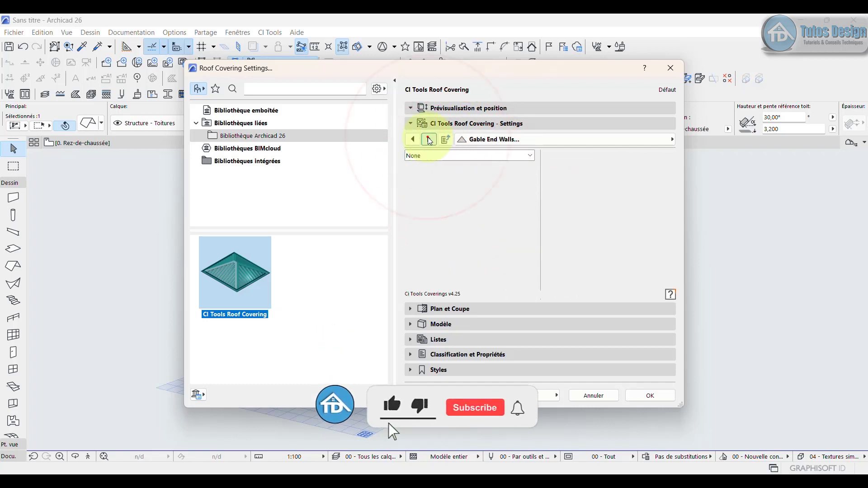
click(428, 140)
click(429, 139)
click(429, 139)
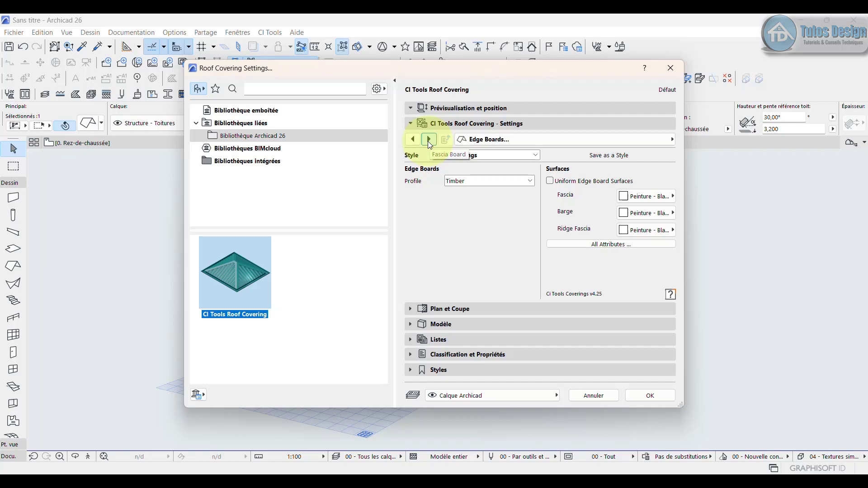
click(431, 140)
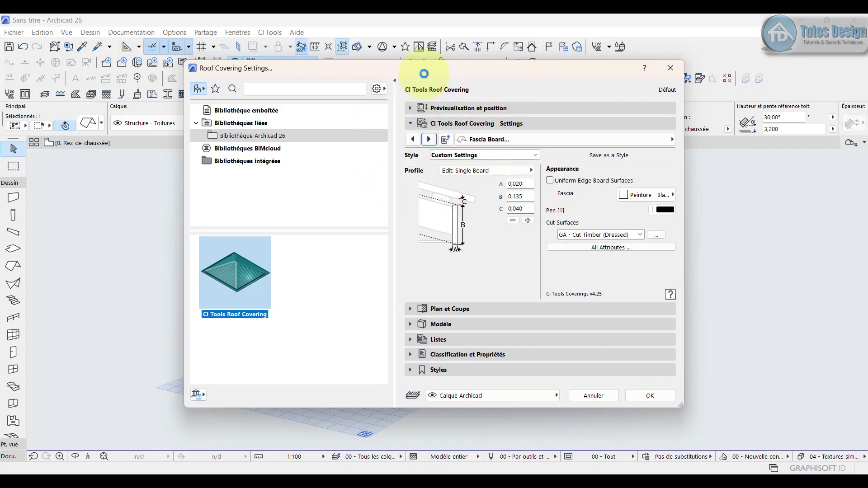
drag(424, 72, 436, 57)
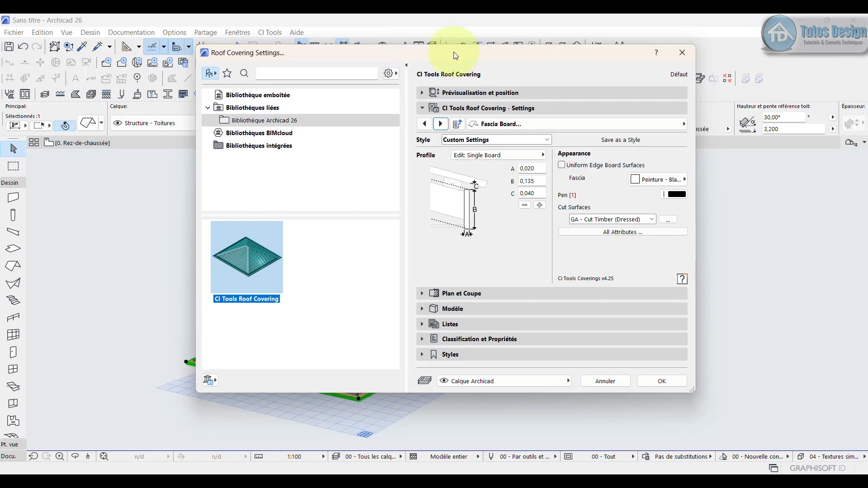
Step: Apply the CI Tools roof covering to the hip roof and inspect its ribbed cladding and eaves in 3D
mouse_move(456, 56)
mouse_down()
mouse_move(446, 88)
mouse_move(451, 62)
mouse_move(444, 59)
mouse_up()
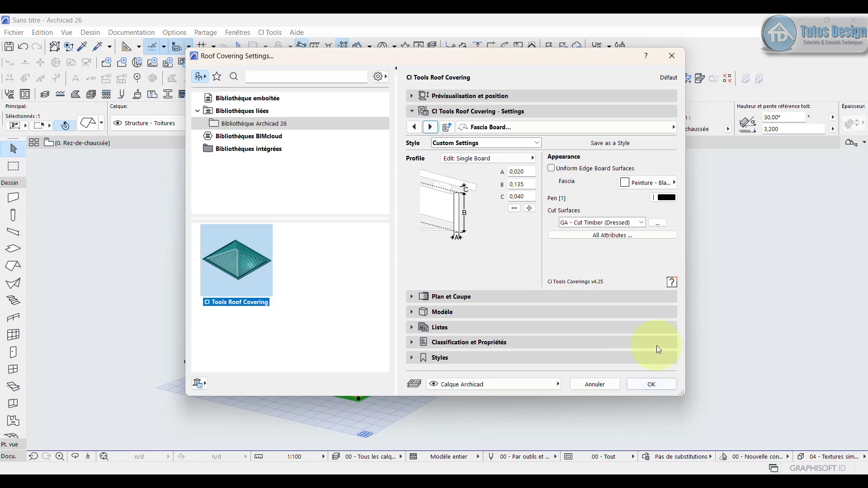
click(652, 385)
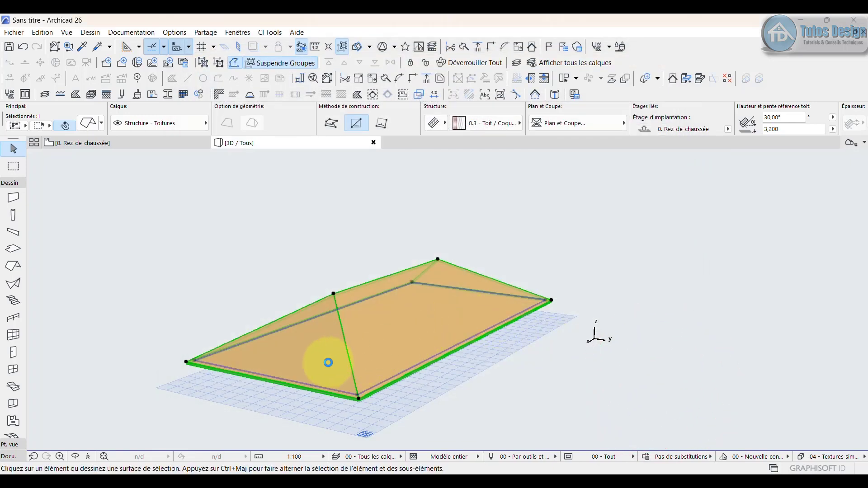
scroll(329, 363, up, 5)
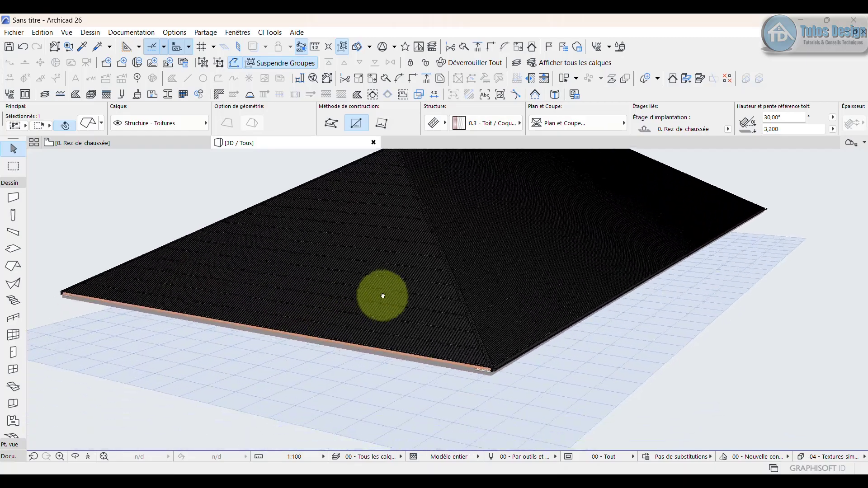
scroll(383, 297, up, 5)
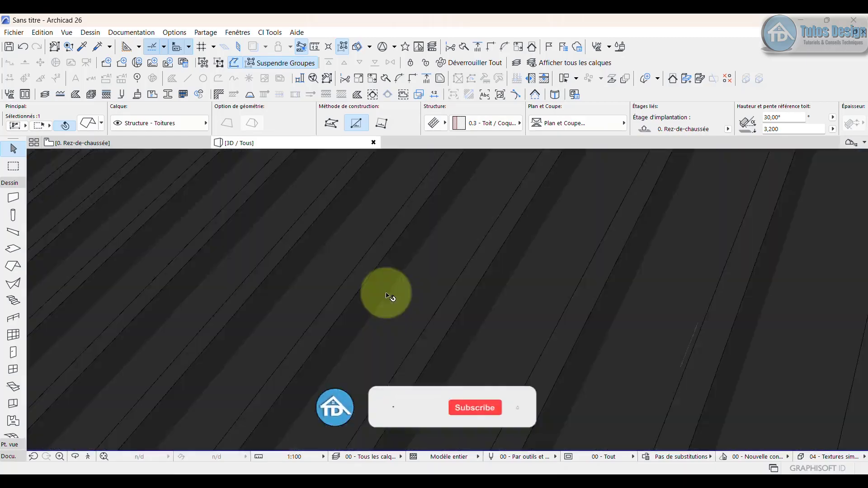
scroll(387, 295, down, 8)
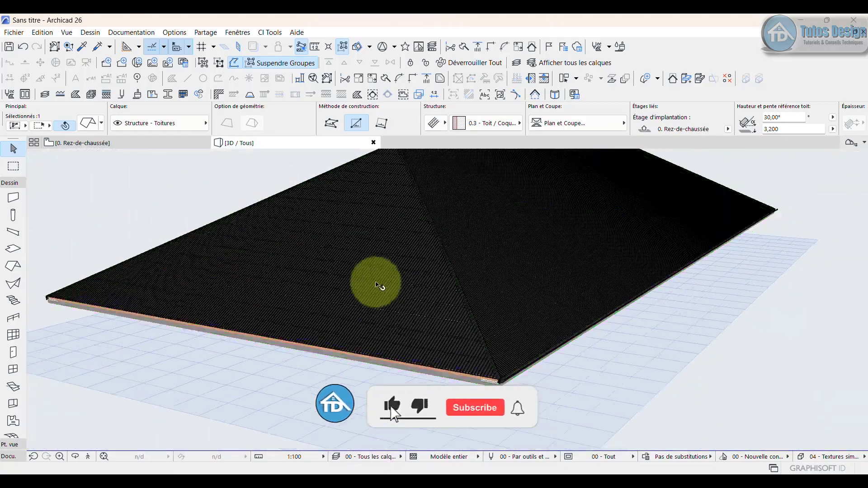
scroll(355, 339, up, 8)
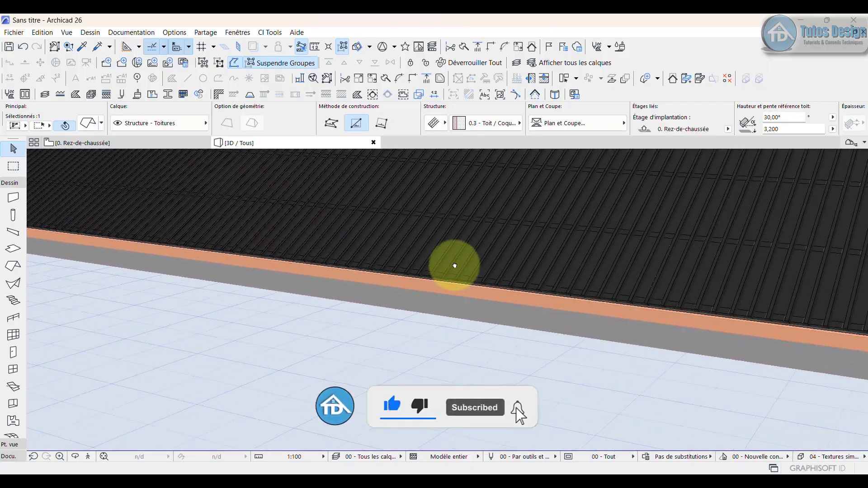
drag(455, 265, 397, 184)
scroll(311, 225, up, 8)
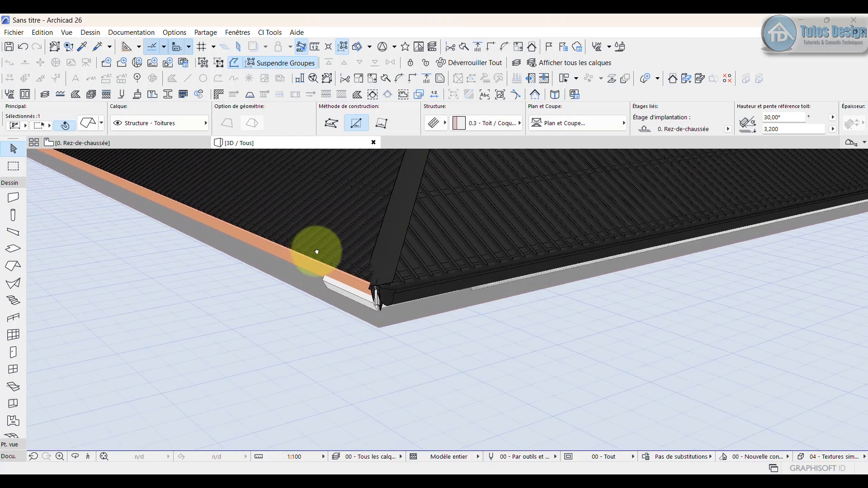
drag(317, 252, 335, 280)
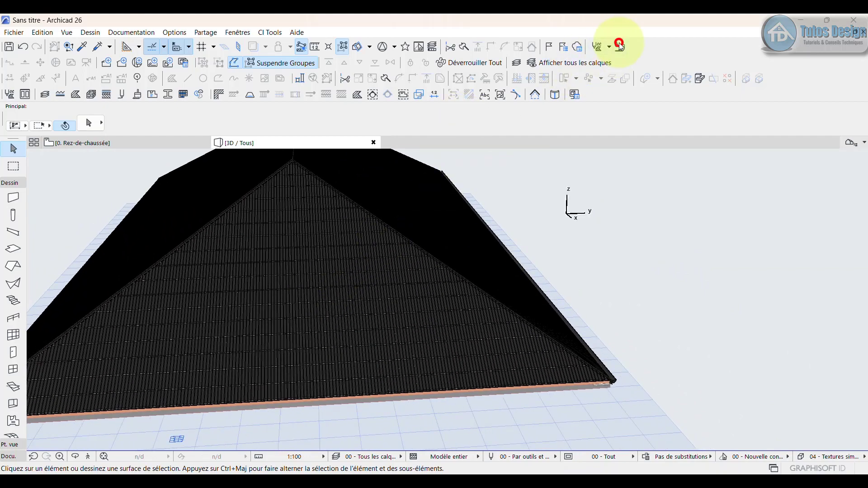
Step: Show the surface painter and search its surfaces for "peinture"
drag(415, 91, 802, 281)
click(808, 159)
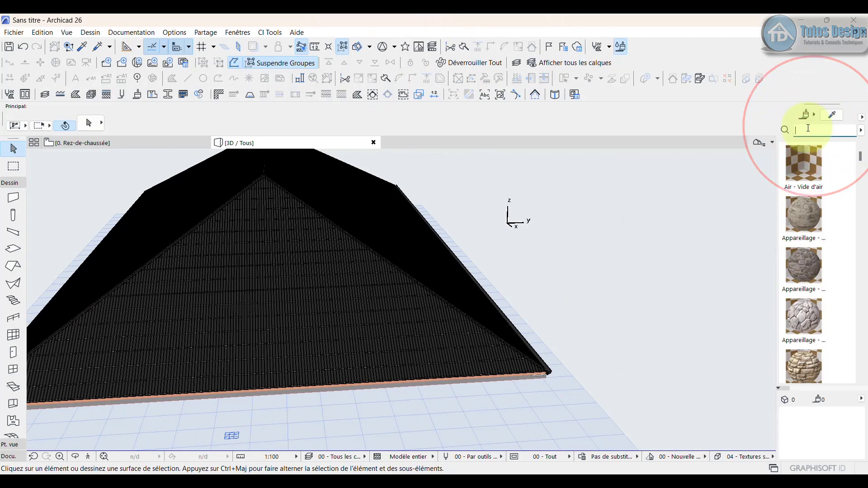
text(peintu)
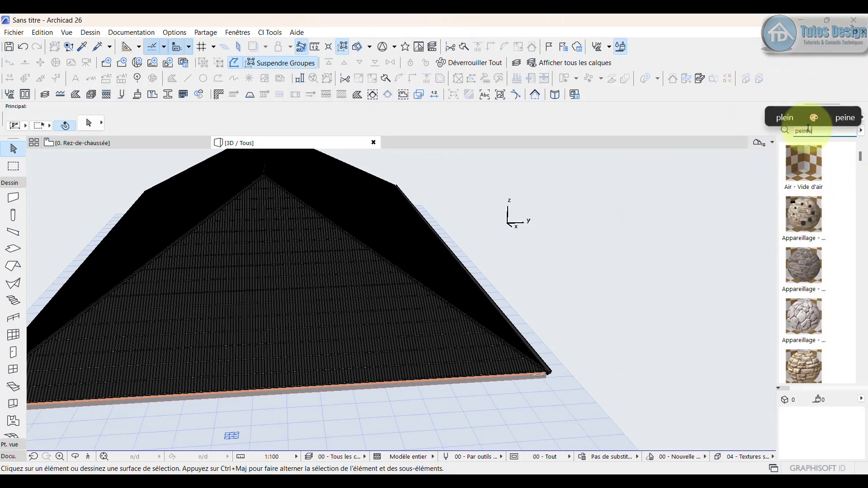
text(re)
Step: Choose the Peinture - Bleu métal surface and paint the triangular hip end of the roof covering with it
scroll(831, 243, down, 1)
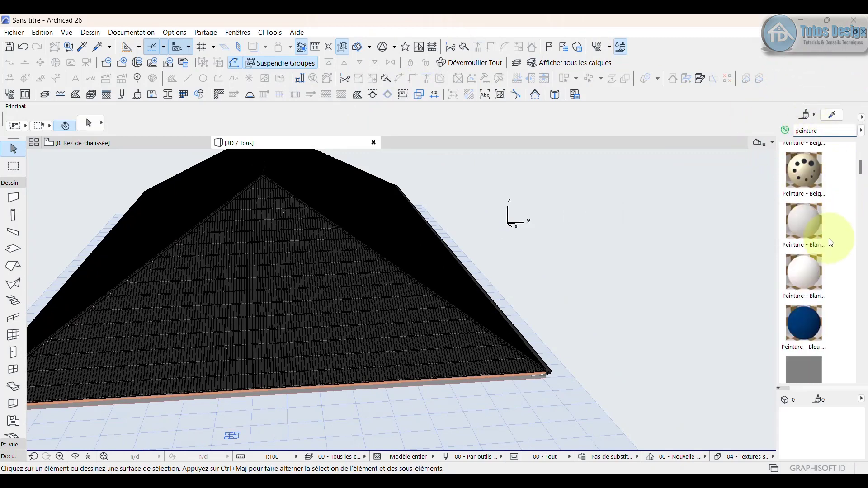
scroll(821, 238, down, 8)
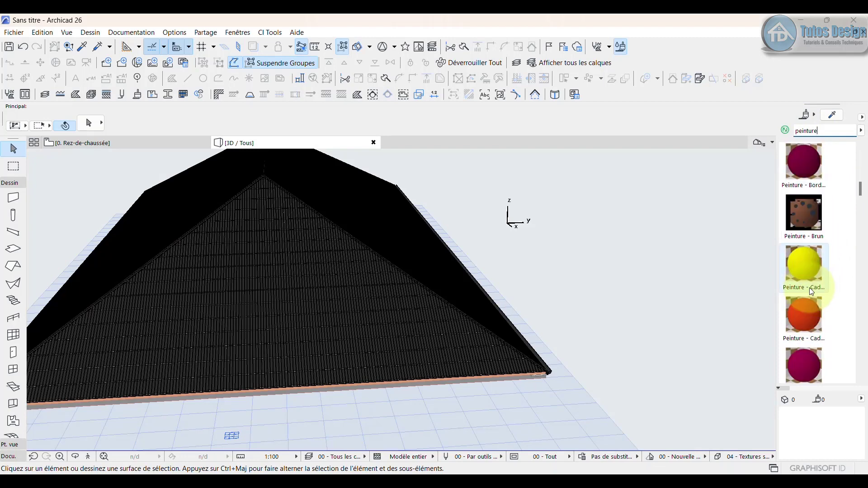
scroll(813, 289, down, 3)
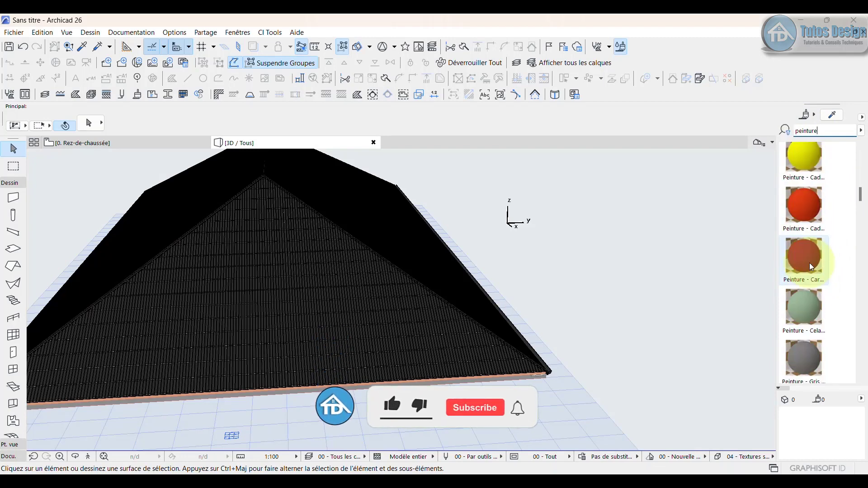
scroll(810, 263, down, 5)
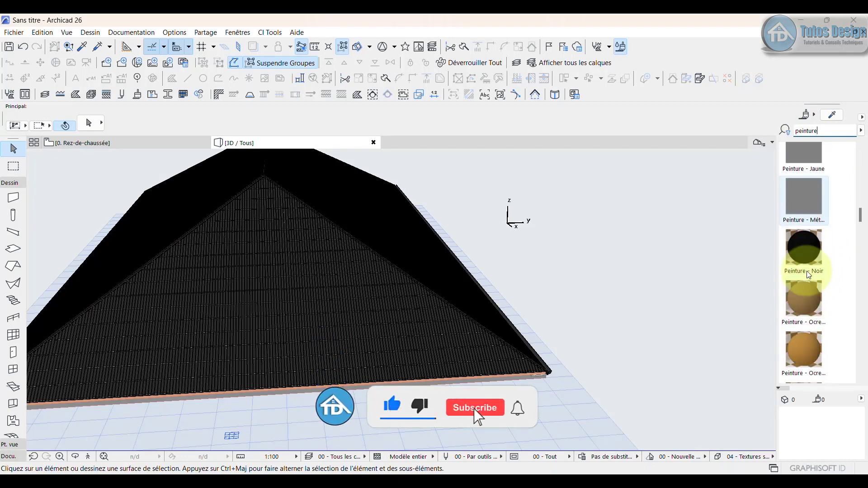
scroll(808, 273, down, 8)
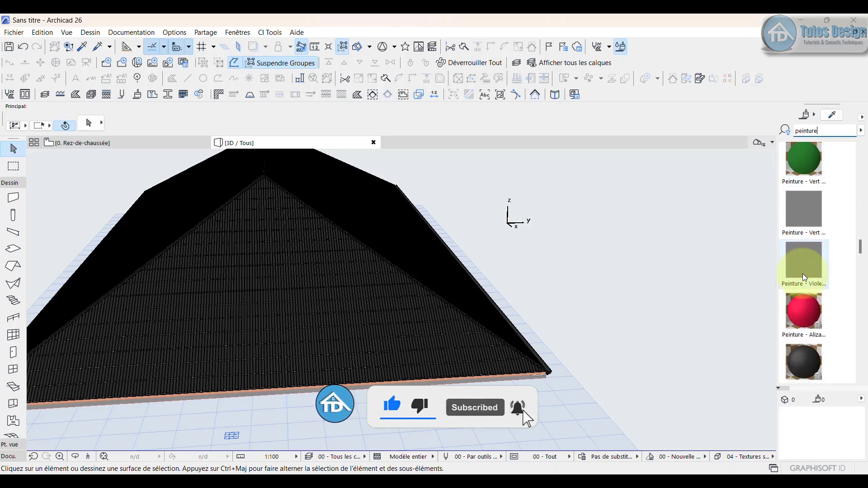
scroll(804, 275, up, 15)
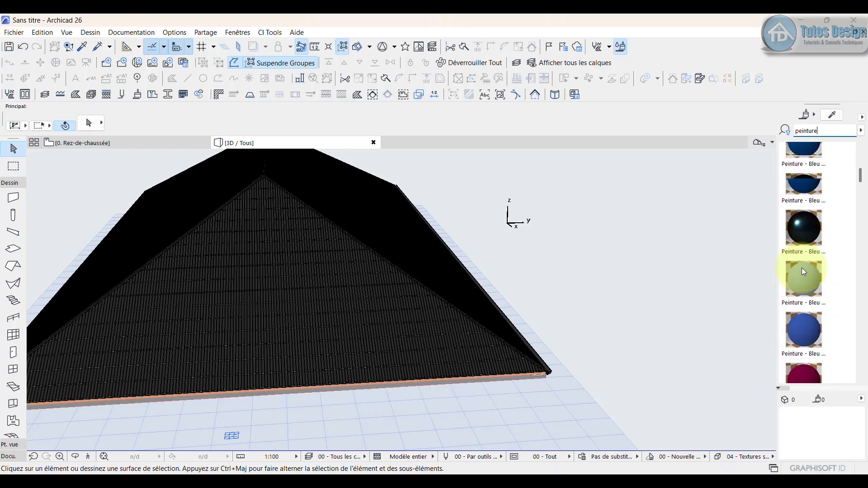
click(815, 232)
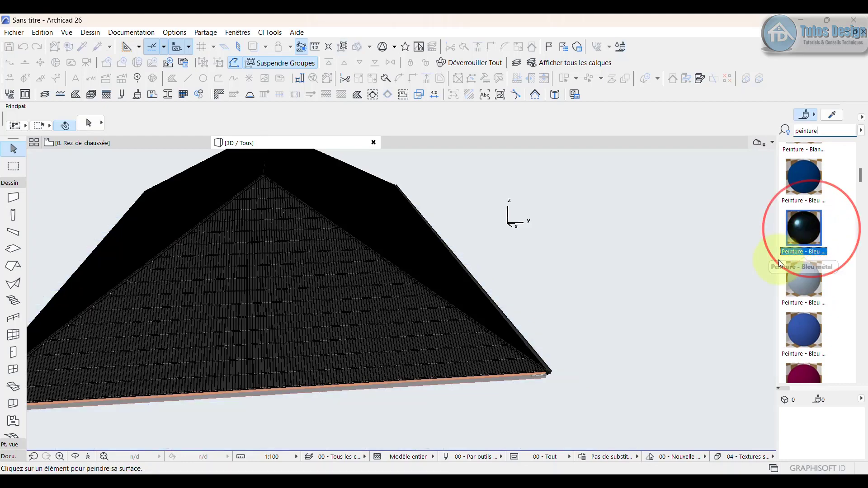
scroll(362, 314, up, 4)
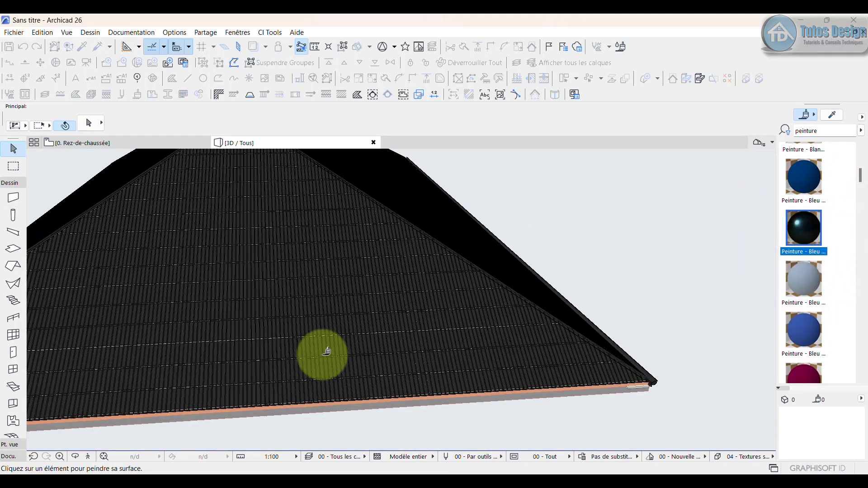
click(337, 337)
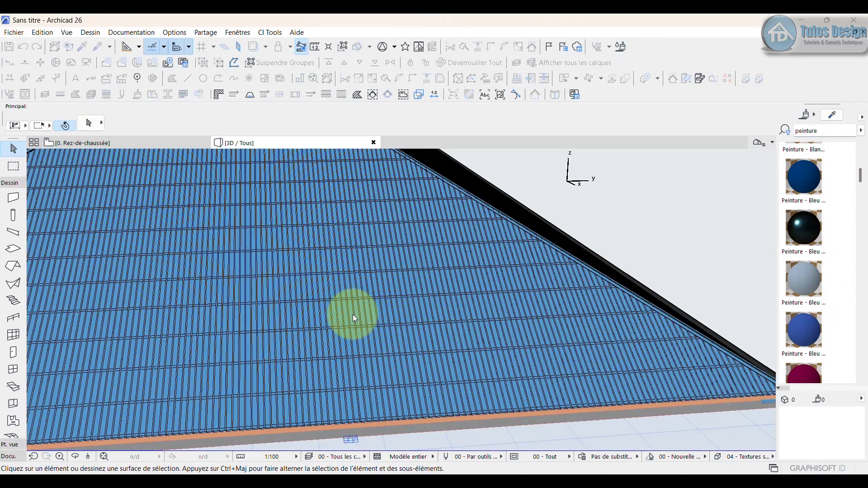
scroll(355, 317, down, 1)
drag(360, 322, 781, 193)
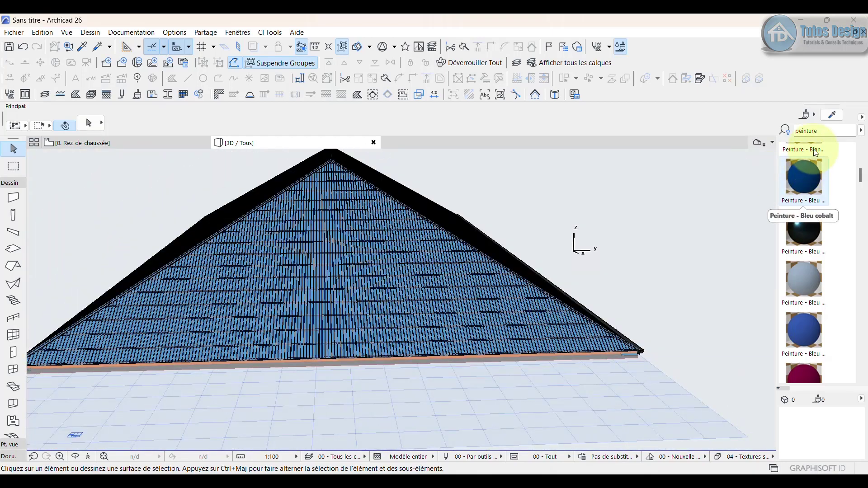
Step: Reactivate the surface painter with Peinture - Bleu métal and paint the long slope next to the hip end
drag(810, 116, 831, 106)
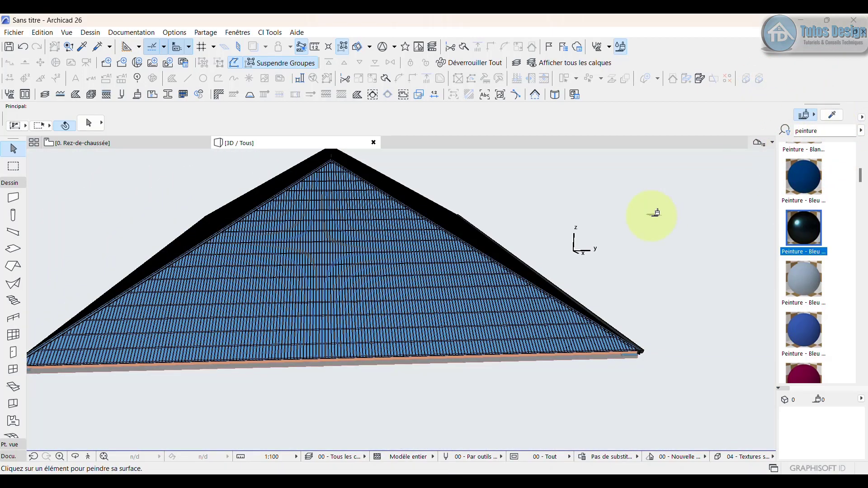
mouse_move(653, 213)
mouse_down()
mouse_move(527, 226)
mouse_move(565, 225)
mouse_up()
click(563, 226)
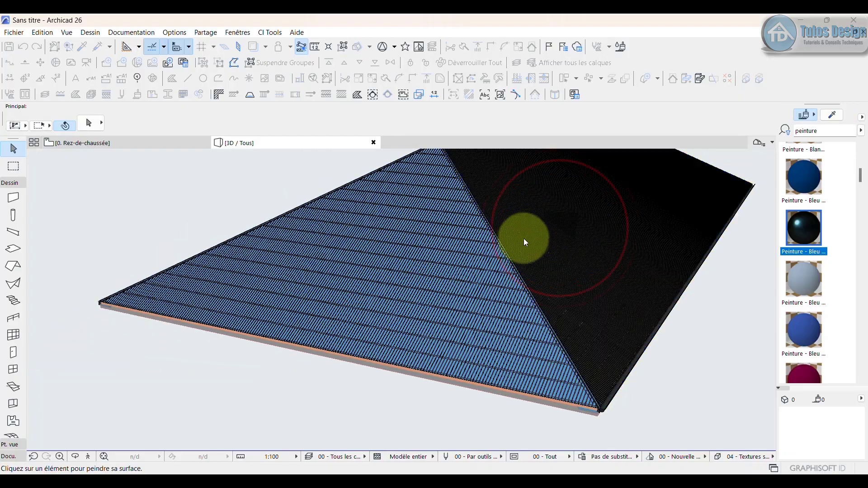
drag(521, 246, 531, 274)
scroll(547, 304, up, 5)
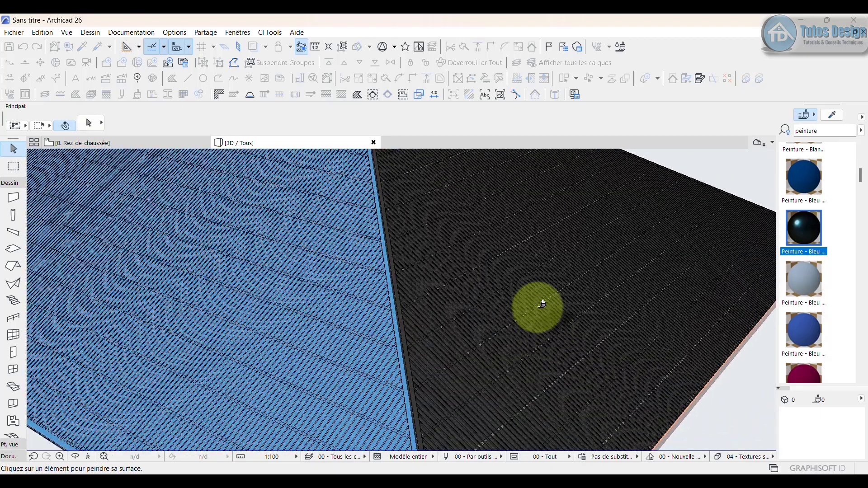
click(543, 304)
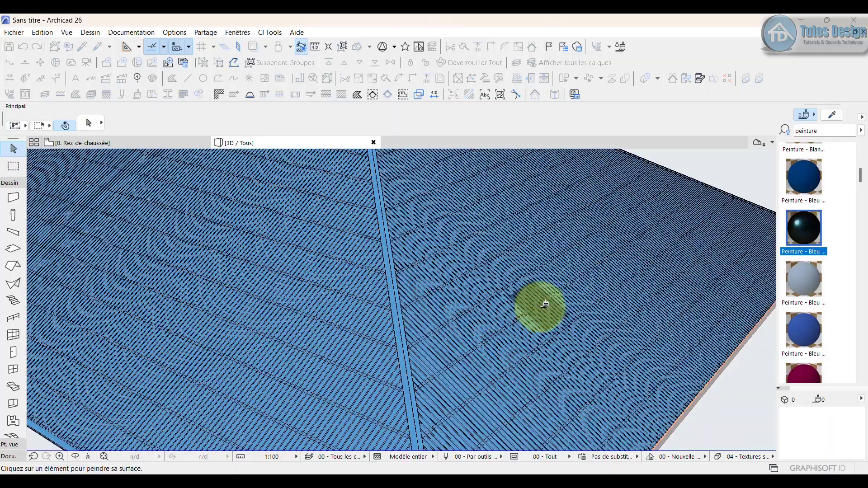
Step: Select the painted roof covering on the long slope and open its Roof Covering settings
scroll(543, 306, down, 6)
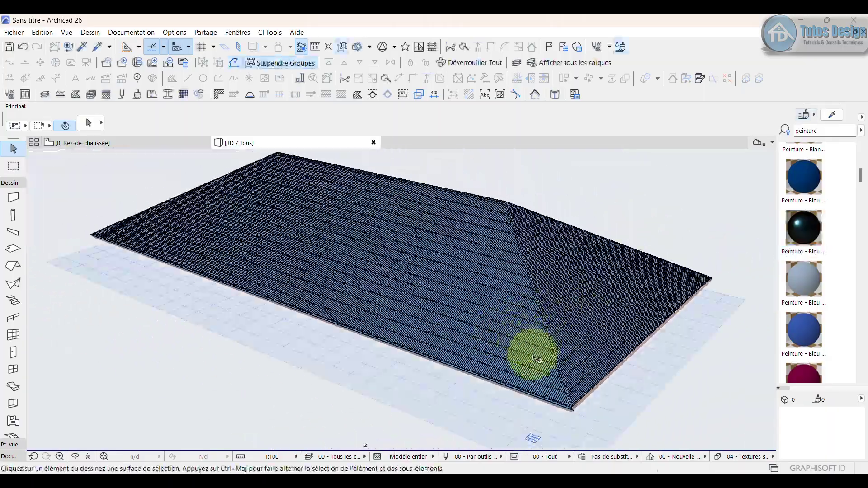
scroll(530, 355, up, 6)
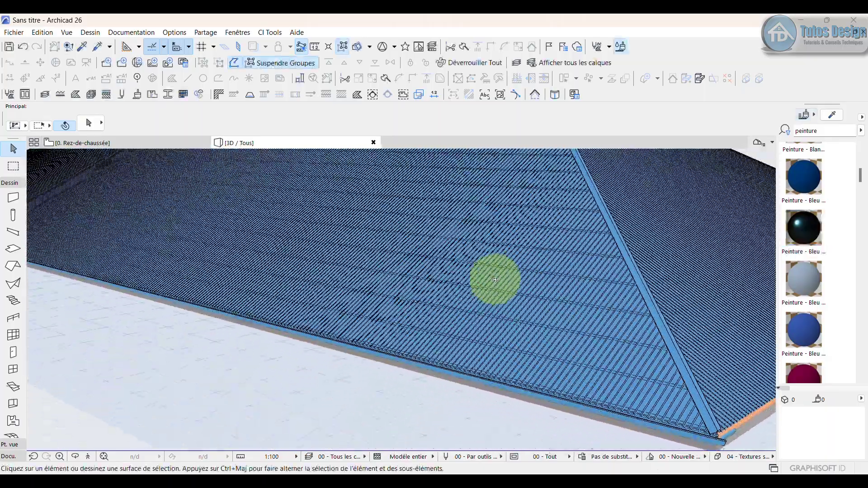
drag(496, 281, 433, 310)
click(432, 308)
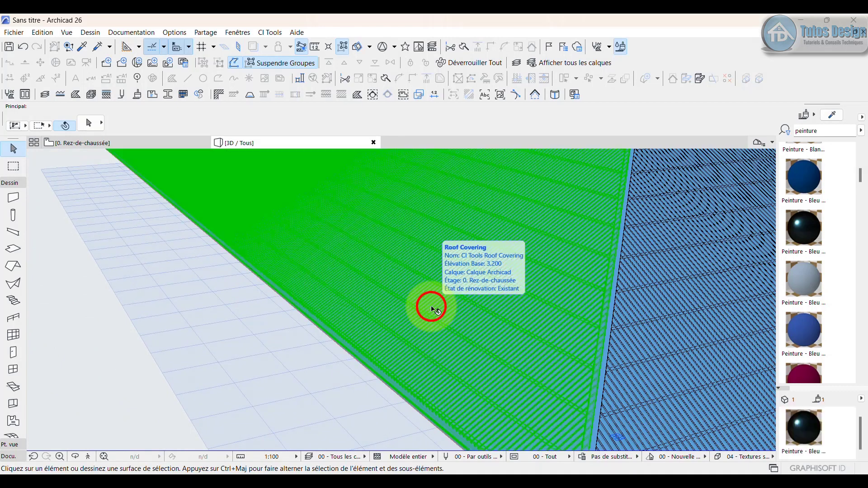
click(79, 123)
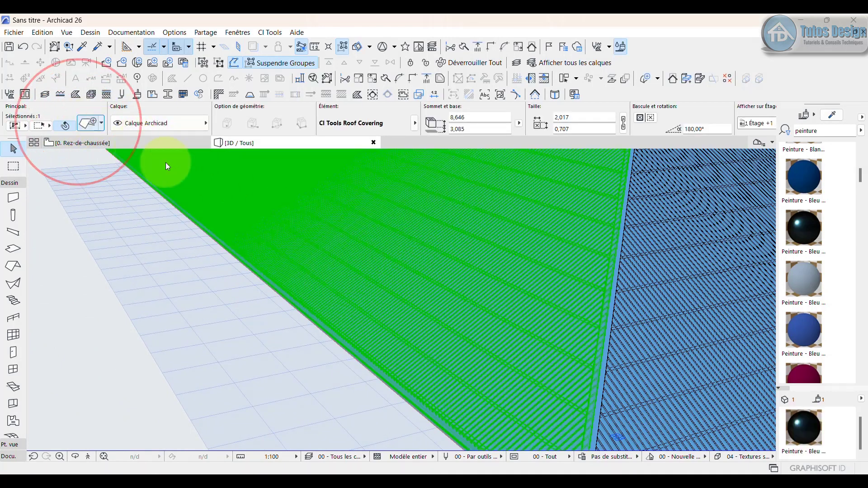
double_click(362, 195)
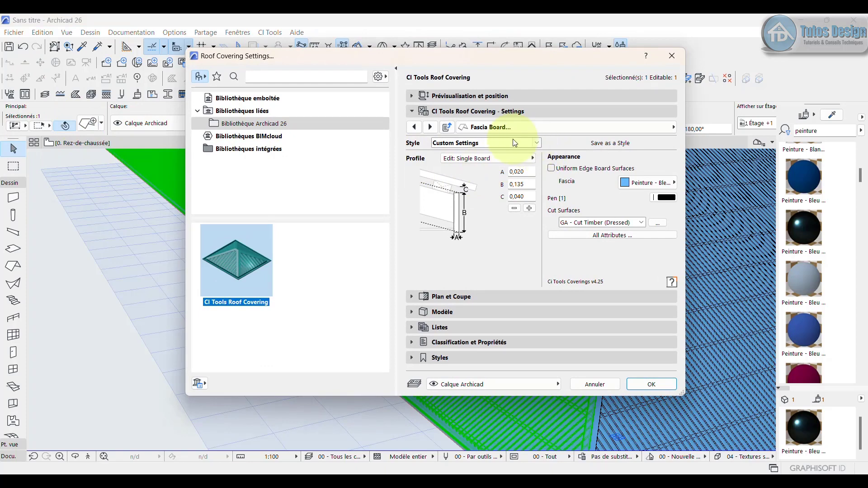
Step: Review the fascia board styles and go through the Barge Board and Soffits pages to the Gutter page
click(536, 143)
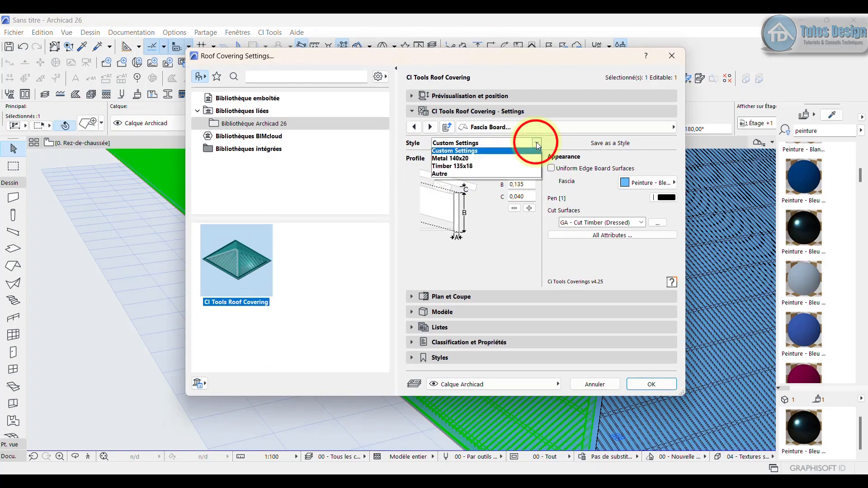
click(640, 129)
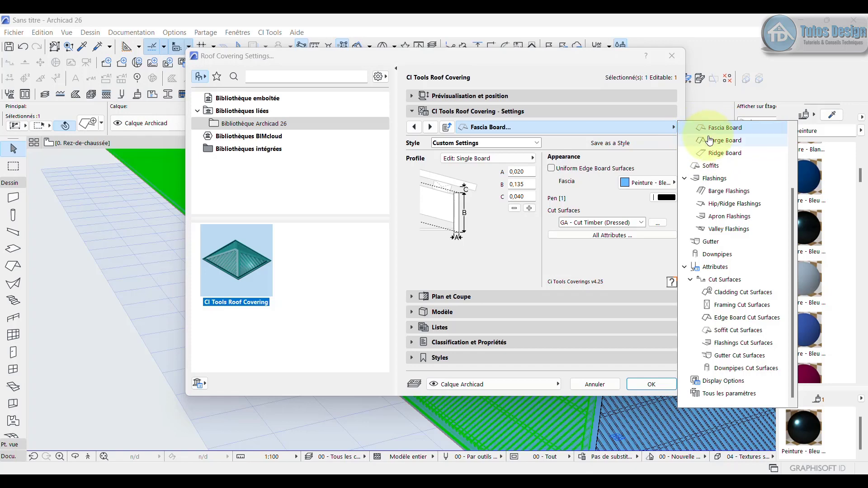
click(601, 66)
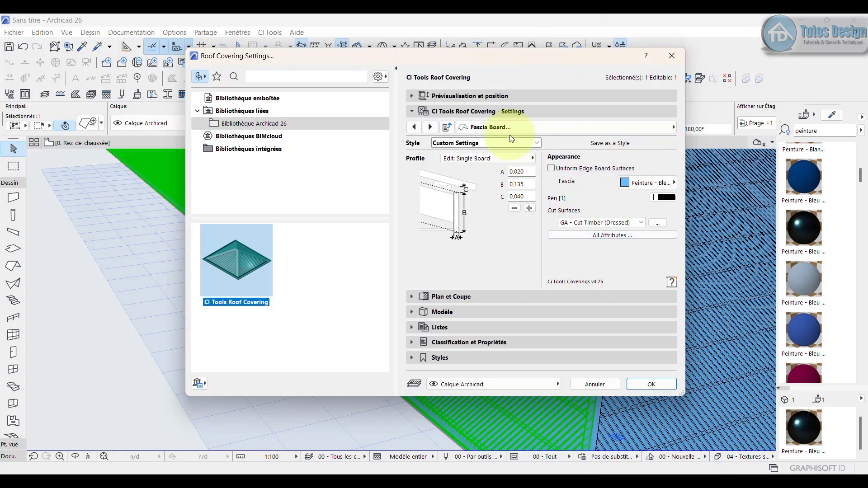
click(632, 128)
click(725, 140)
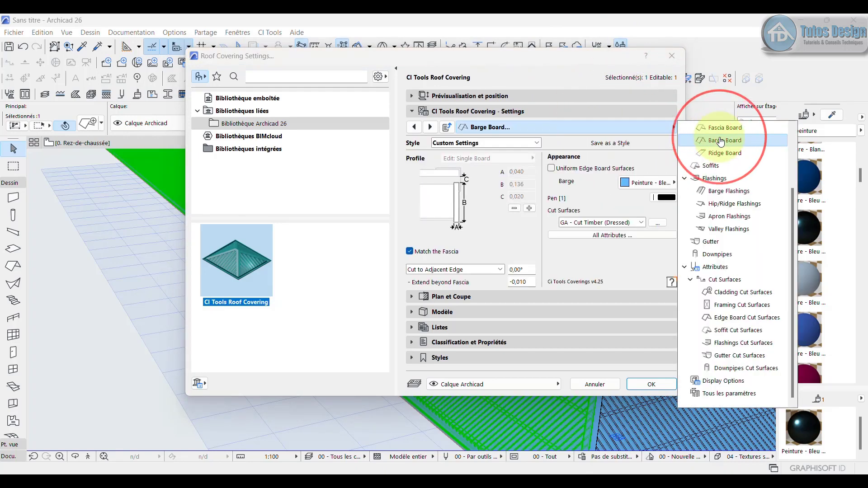
click(719, 166)
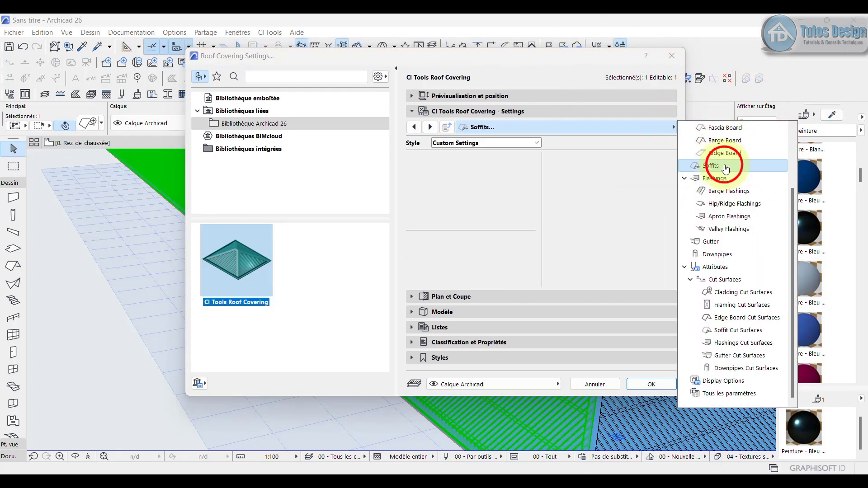
click(734, 242)
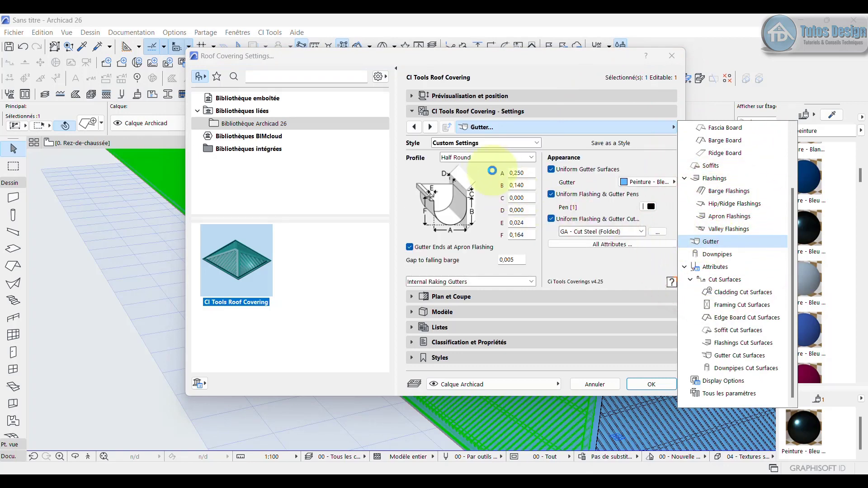
Step: Try the Angled, Concealed and Half Round gutter profiles for the selected roof covering
click(499, 157)
click(491, 175)
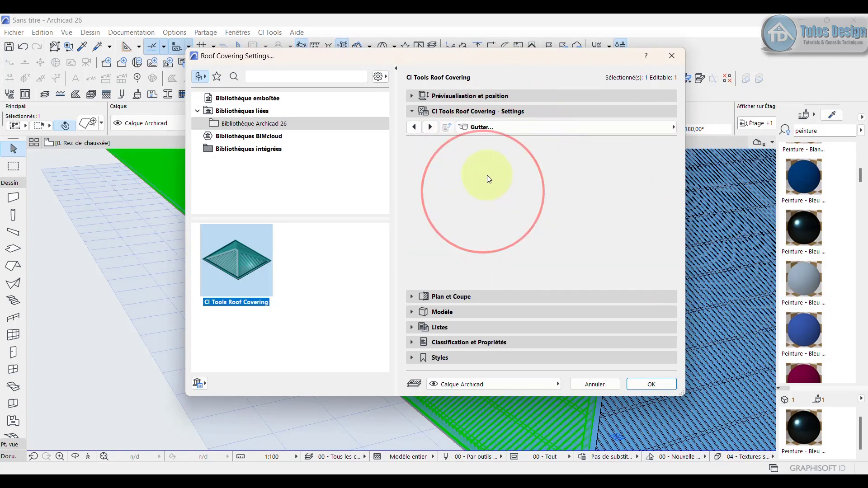
click(487, 157)
click(479, 192)
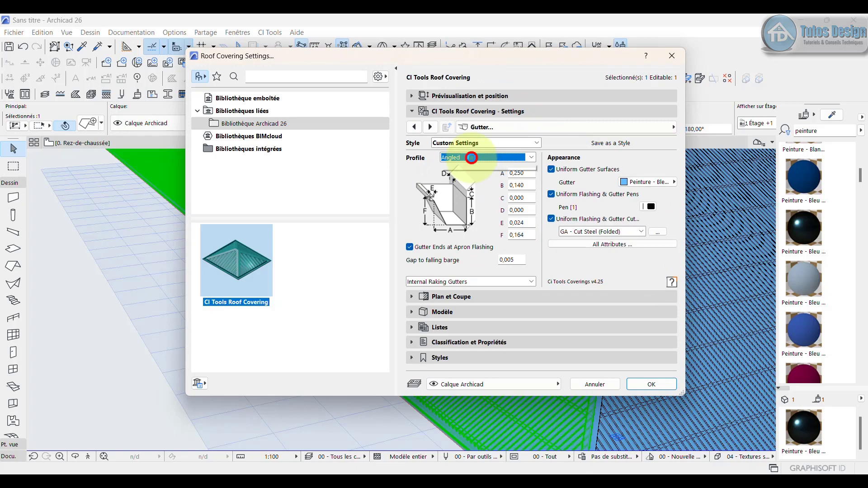
click(470, 157)
click(467, 213)
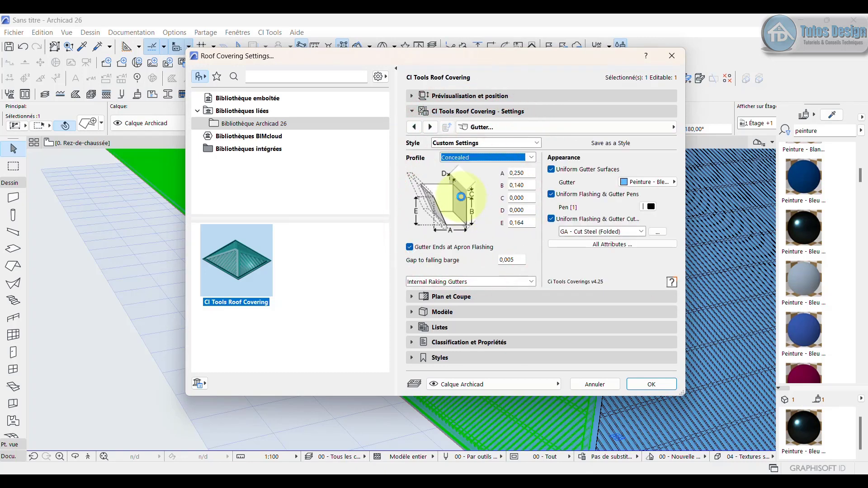
click(477, 158)
click(473, 193)
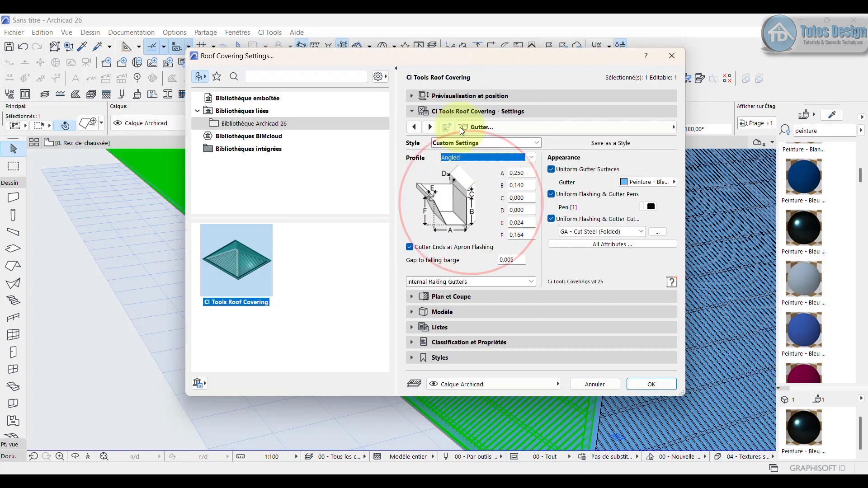
drag(438, 54, 622, 61)
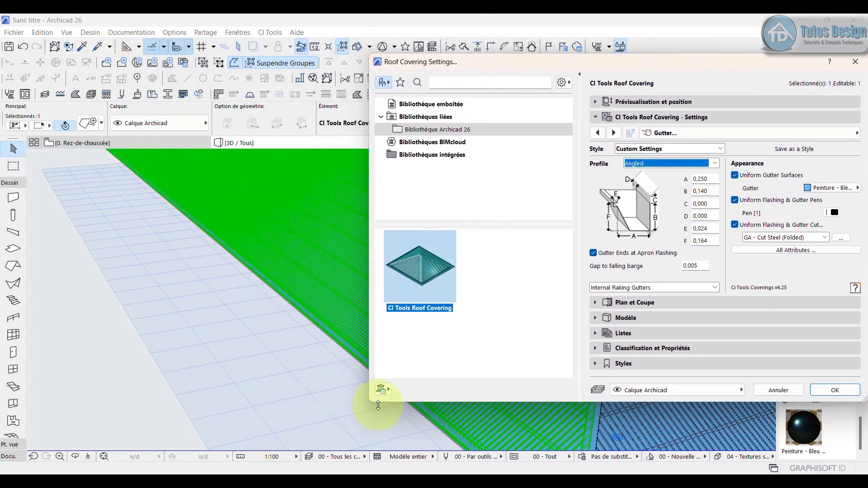
click(682, 166)
click(650, 182)
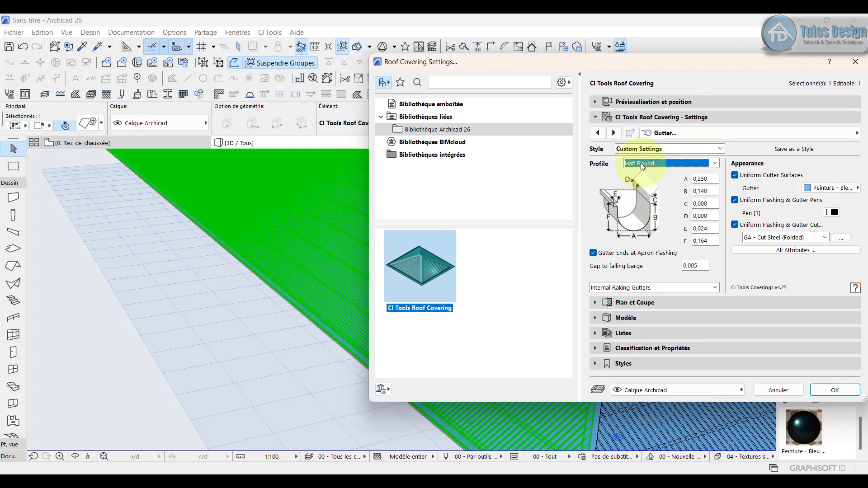
Step: Set the gutter profile to Square and apply the settings to the selected roof covering
click(643, 164)
click(648, 205)
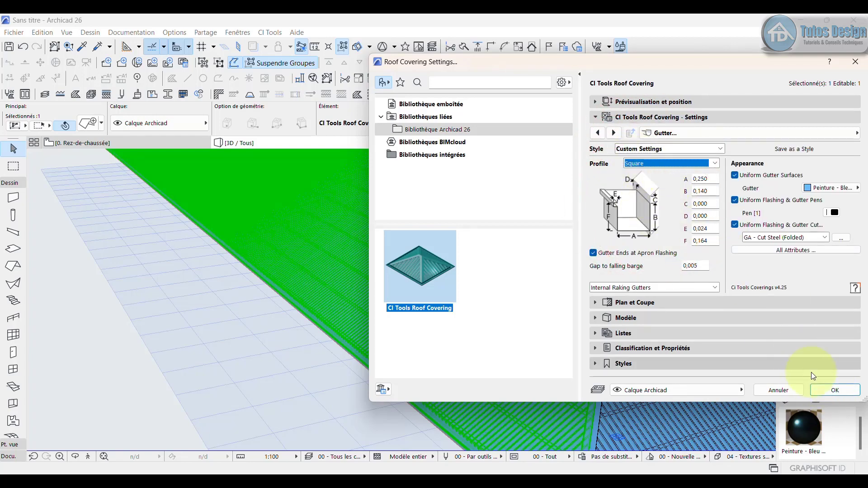
click(835, 390)
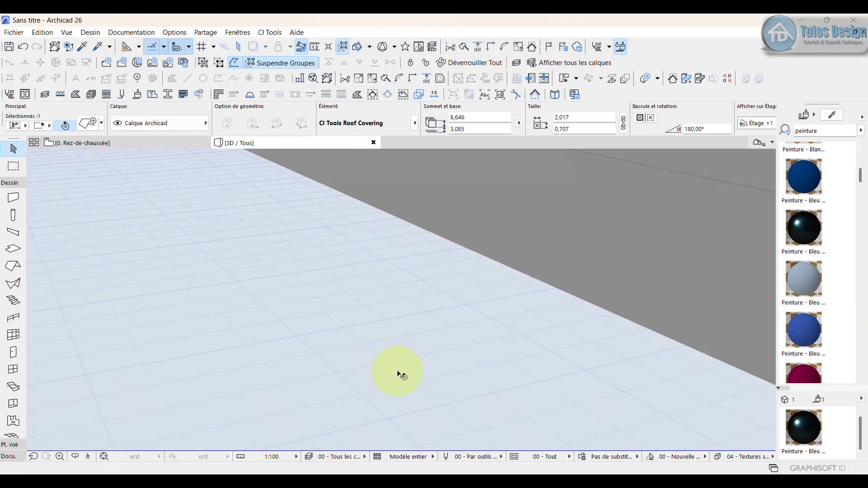
Step: Deselect the roof covering and examine its long slope, hip end and eaves edges in 3D
drag(456, 329, 403, 311)
key(Escape)
drag(333, 199, 519, 273)
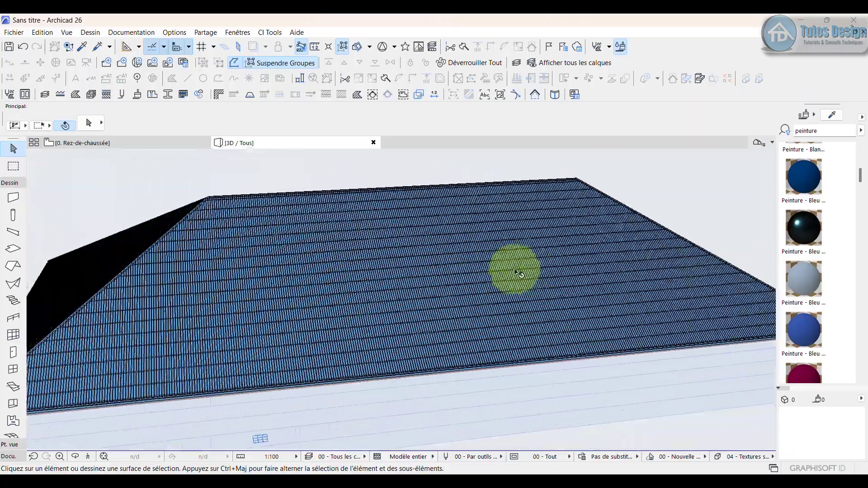
drag(357, 280, 476, 264)
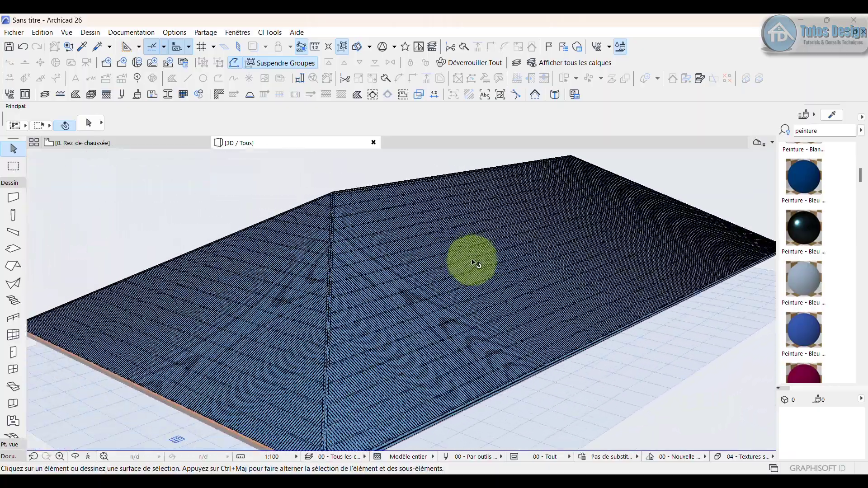